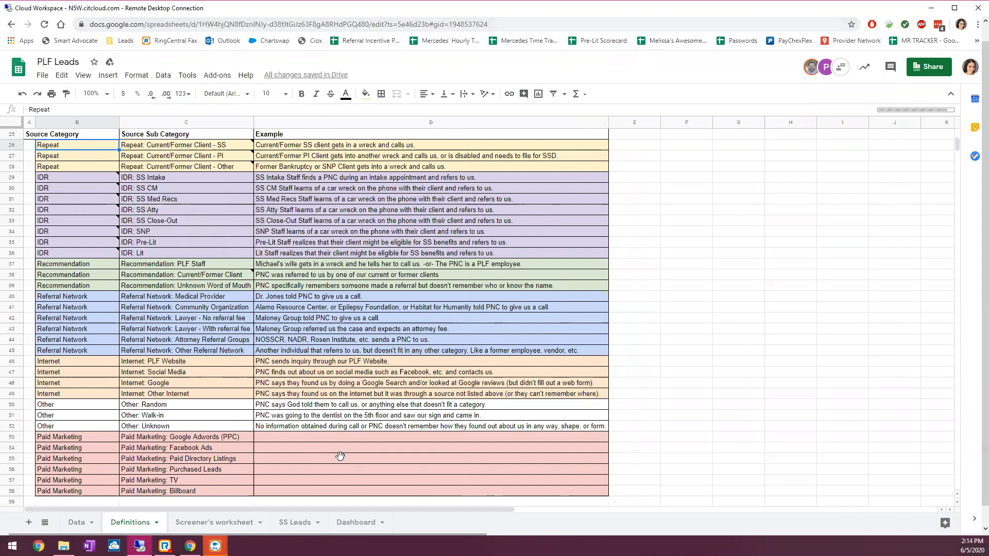
# Examine the source category, sub category and example table on the Definitions sheet alongside the blank Data sheet
pyautogui.click(349, 488)
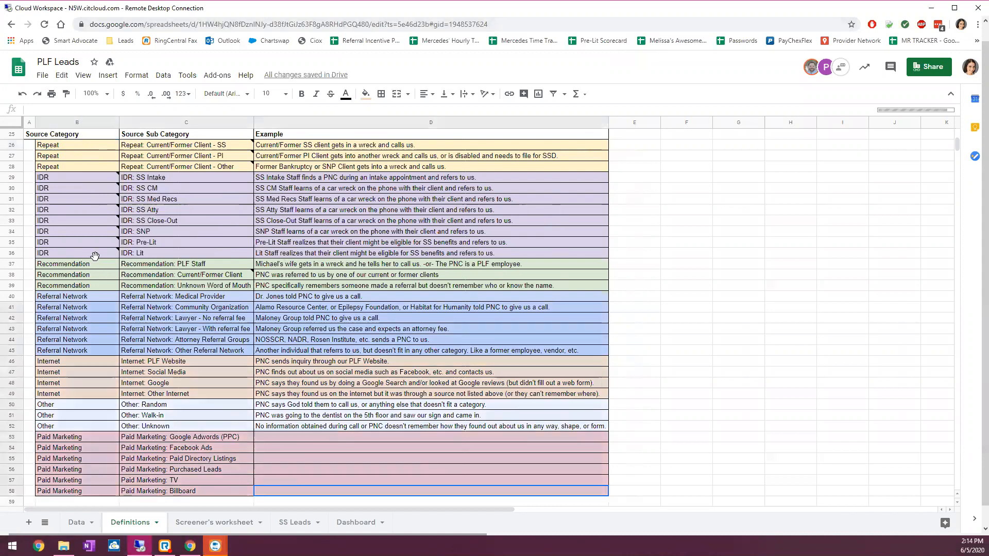
pyautogui.keyDown('shift'); pyautogui.click(80, 149); pyautogui.keyUp('shift')
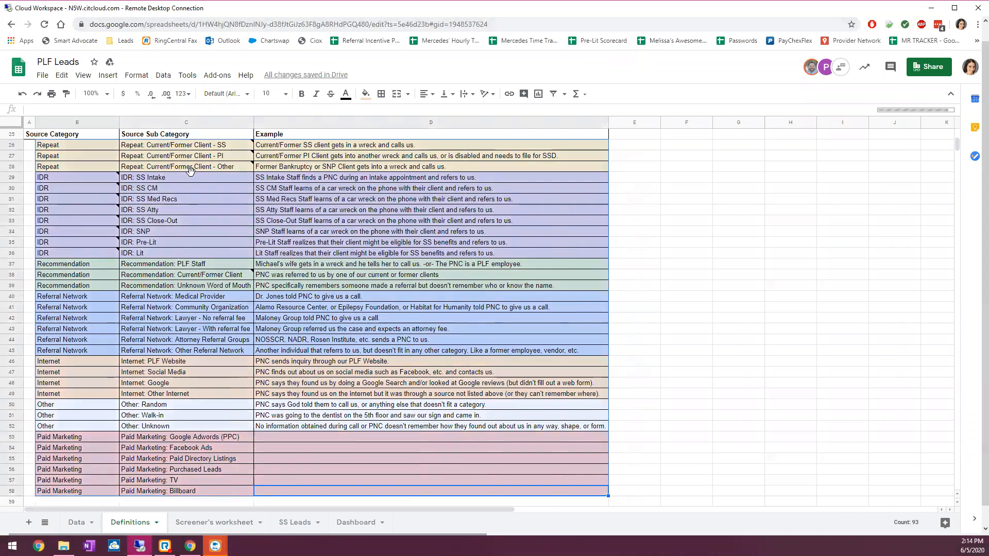
pyautogui.click(79, 148)
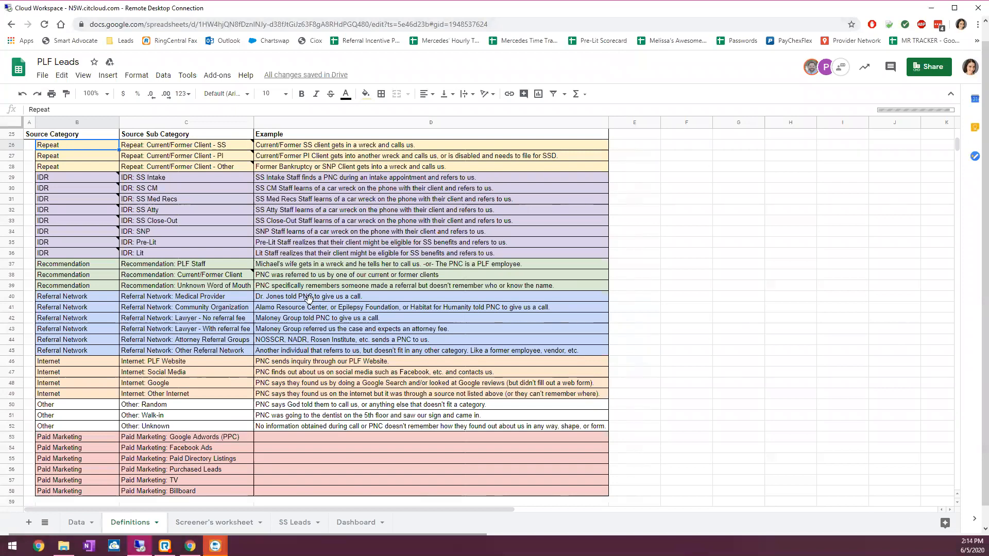
pyautogui.click(77, 522)
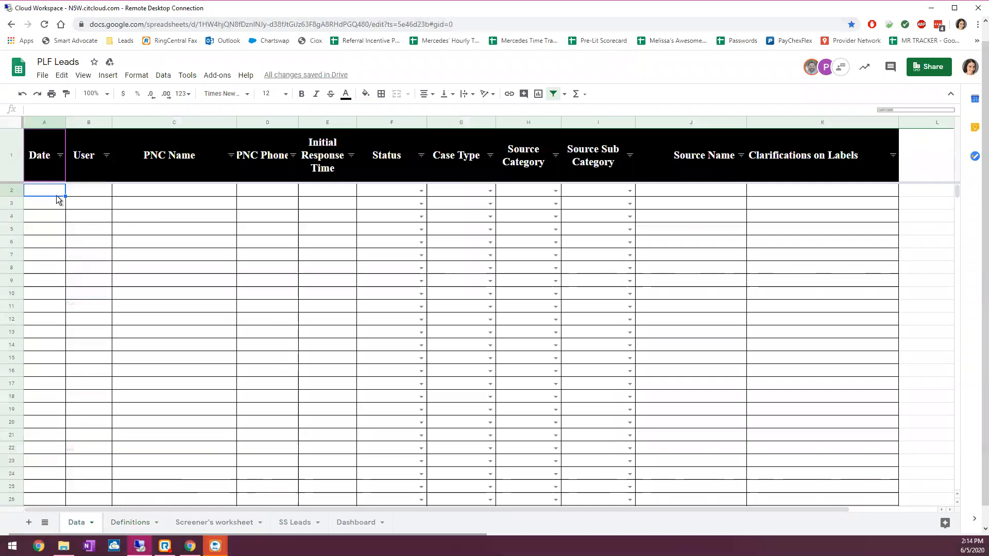
pyautogui.click(119, 524)
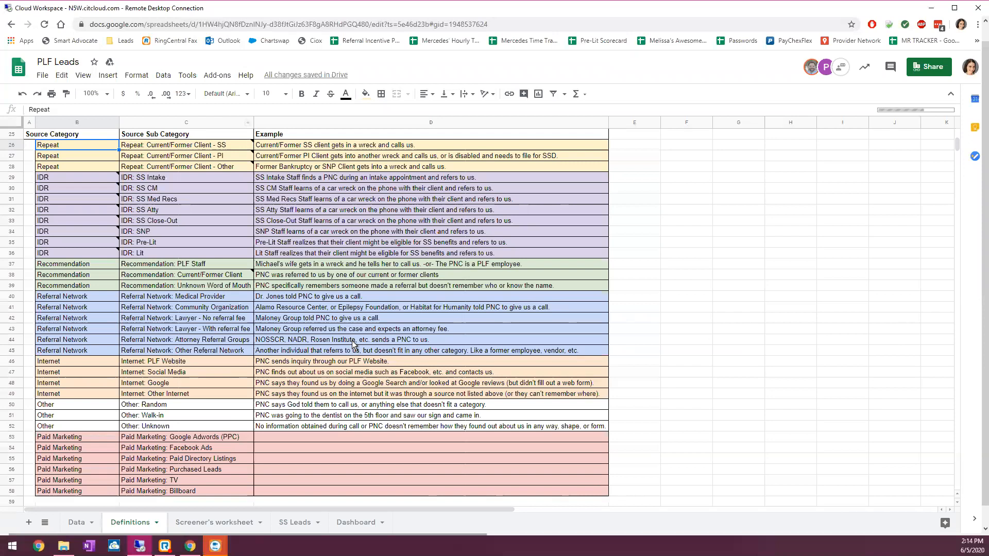
pyautogui.click(75, 523)
pyautogui.click(145, 521)
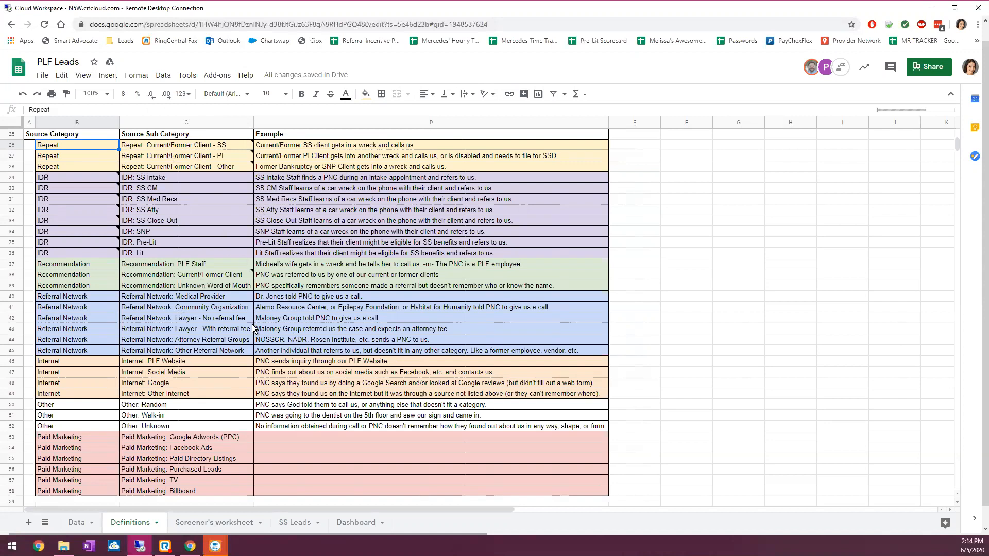
# Enter the date 6-5-20 and the staff member's first name in row 2 of the Data sheet
pyautogui.click(74, 522)
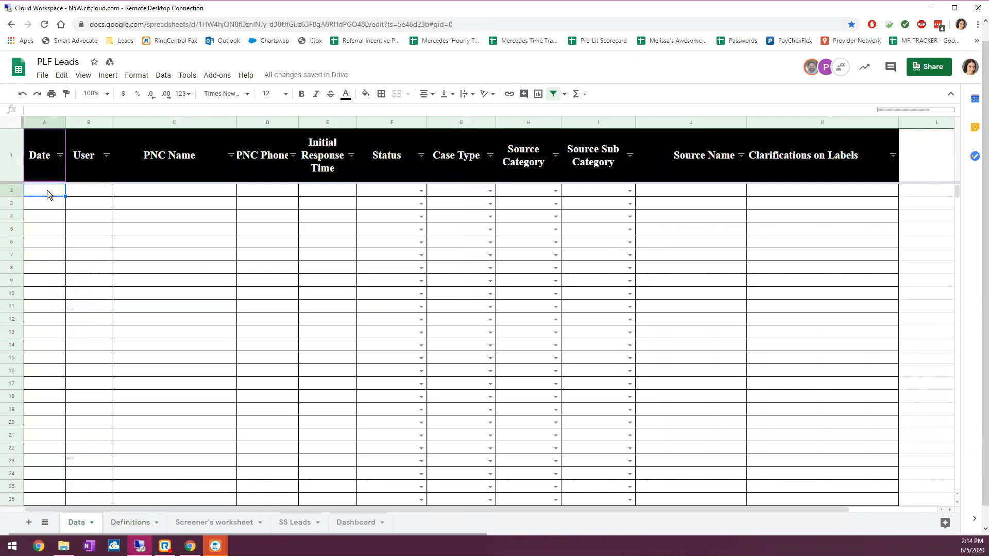
pyautogui.write('6-5-20')
pyautogui.press('Tab')
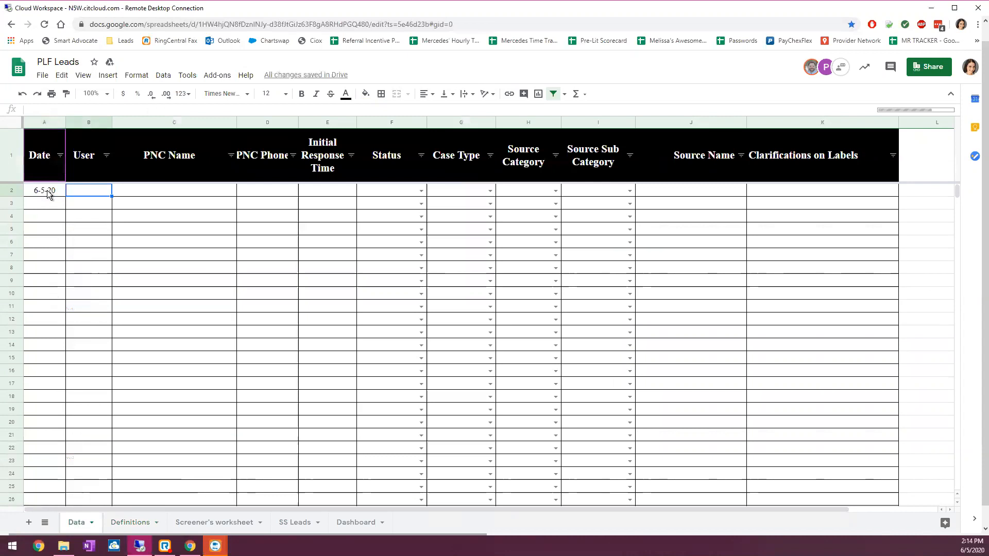
pyautogui.write('Mercedes')
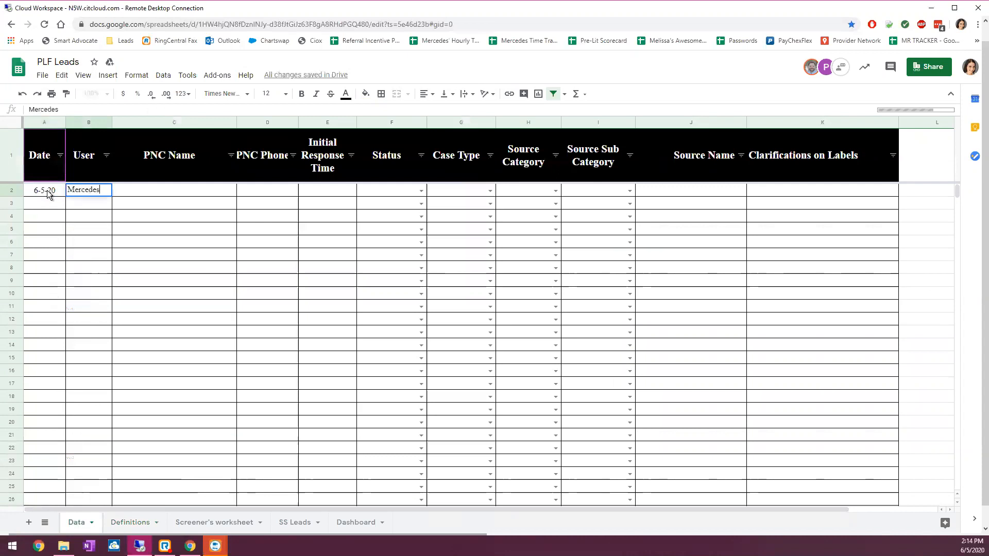
pyautogui.press('Tab')
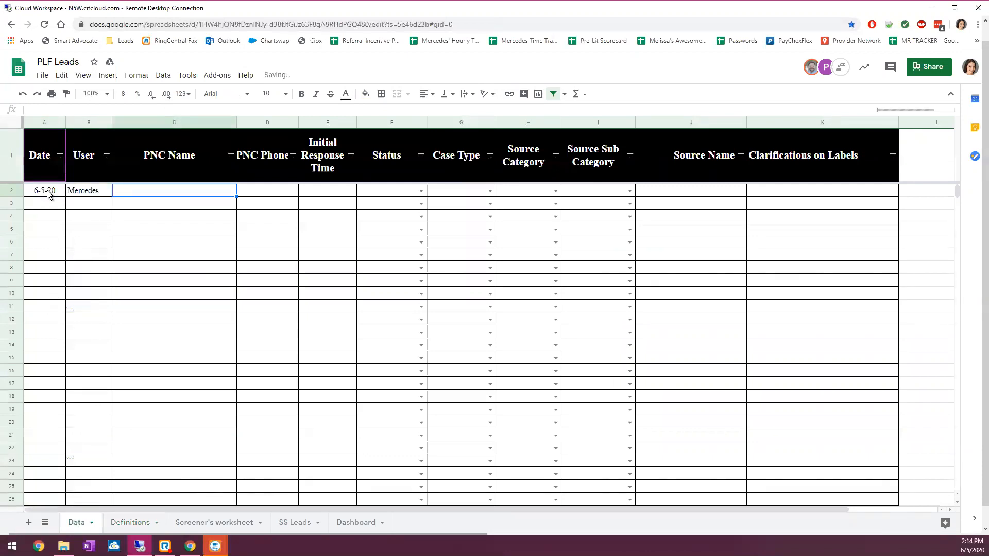
# Fill in the lead's full name and phone number under PNC Name and PNC Phone in row 2
pyautogui.write('John Doe')
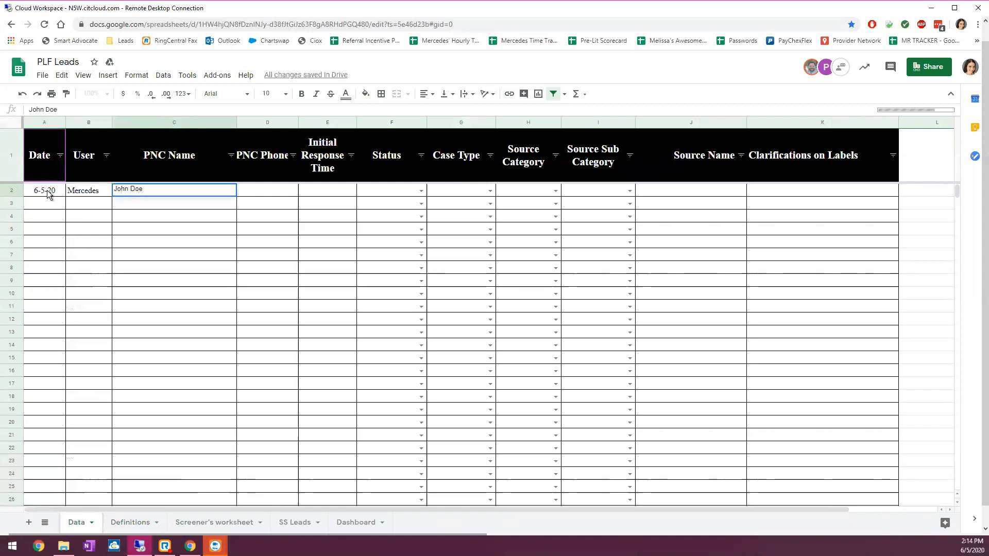
pyautogui.press('Tab')
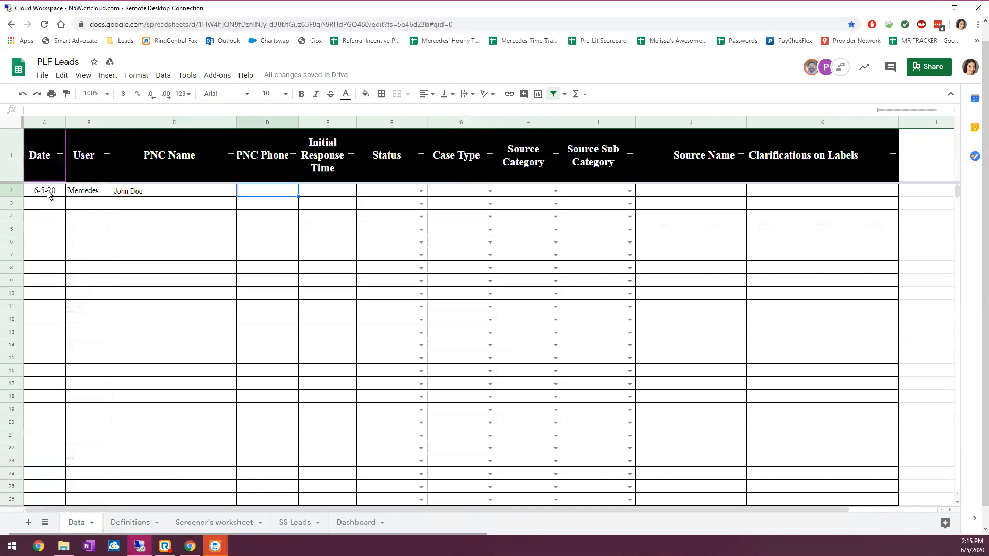
pyautogui.write('210-123')
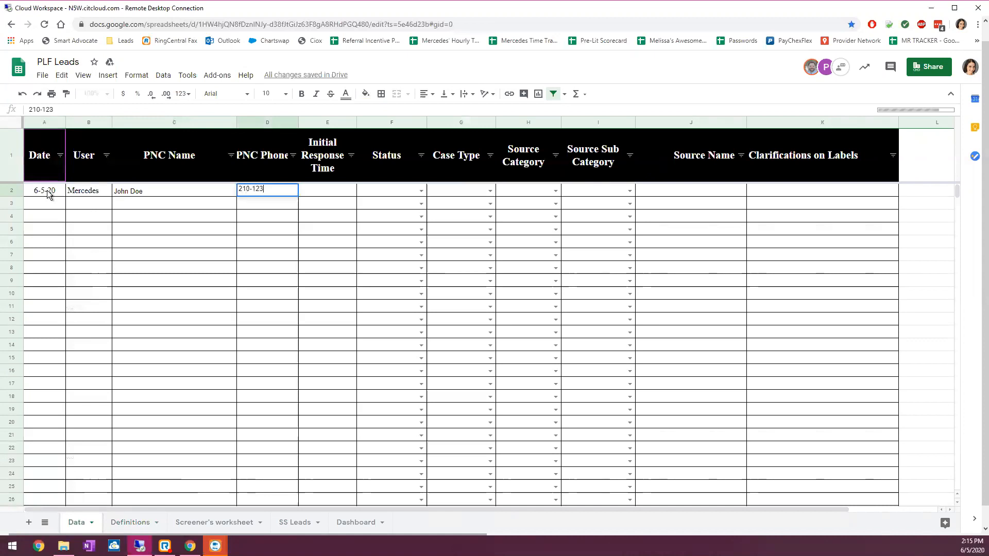
pyautogui.write('-4567')
pyautogui.press('Tab')
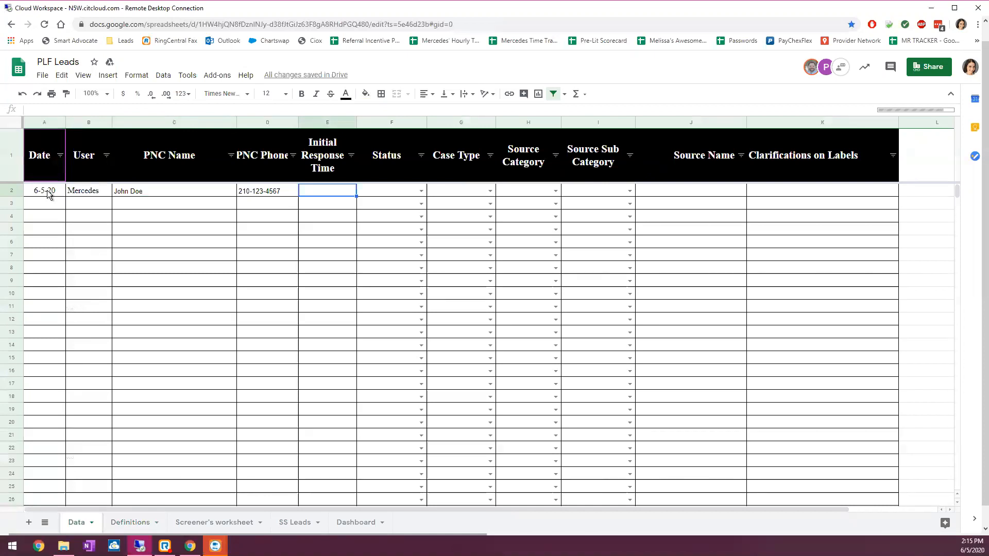
# Set the lead's initial response time to 5 in row 2
pyautogui.write('0')
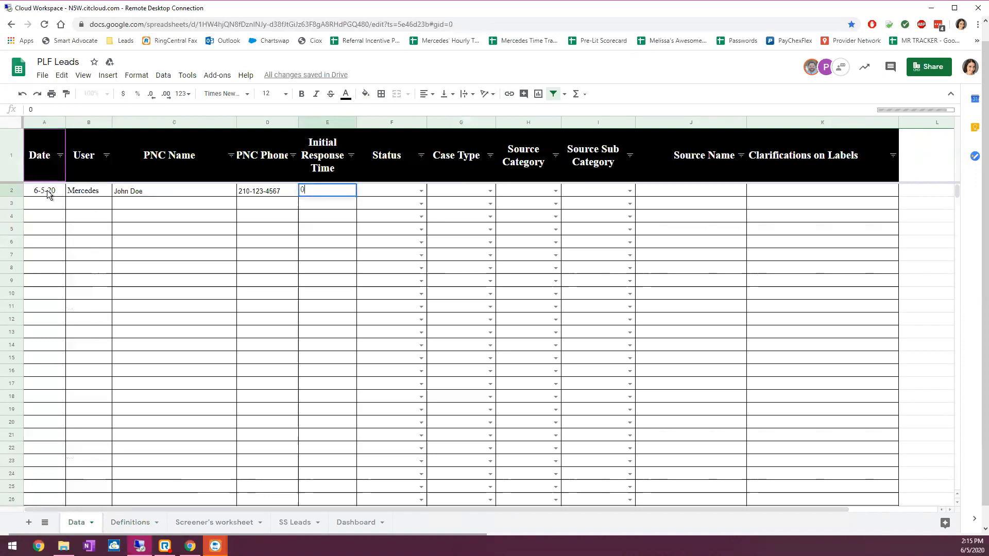
pyautogui.press('BackSpace')
pyautogui.write('120')
pyautogui.press('BackSpace')
pyautogui.press('BackSpace')
pyautogui.press('BackSpace')
pyautogui.write('5')
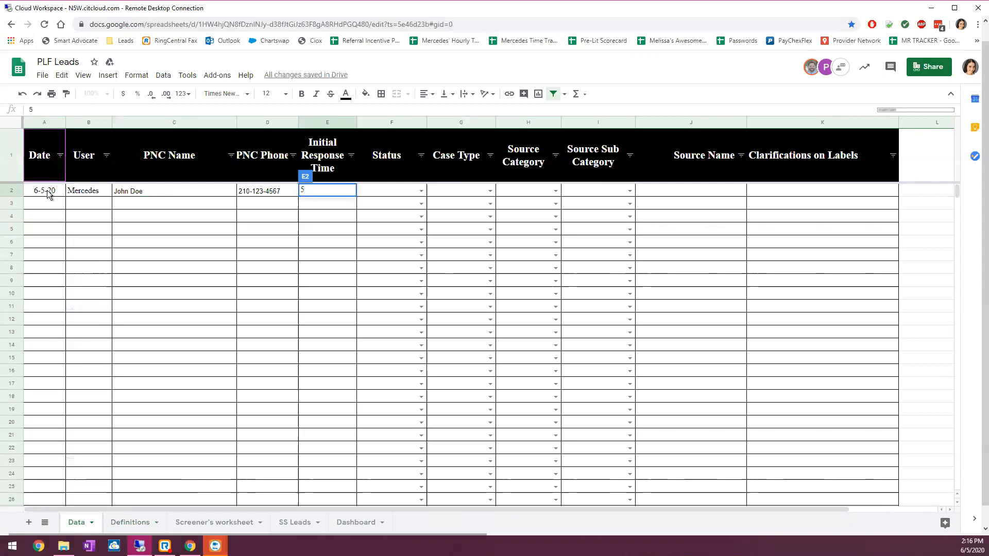
pyautogui.press('Tab')
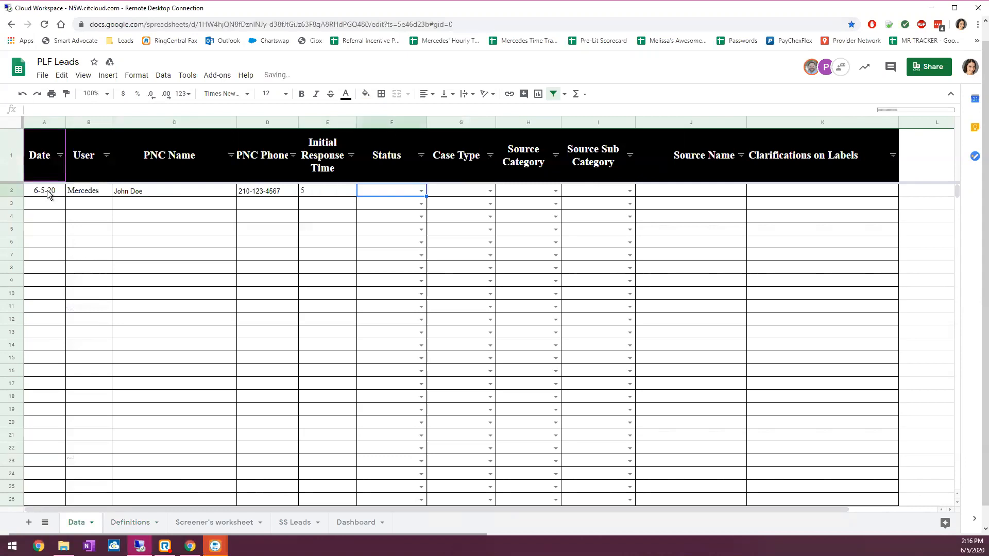
# Set the lead's status to Pending and its case type to Car Wreck
pyautogui.click(421, 191)
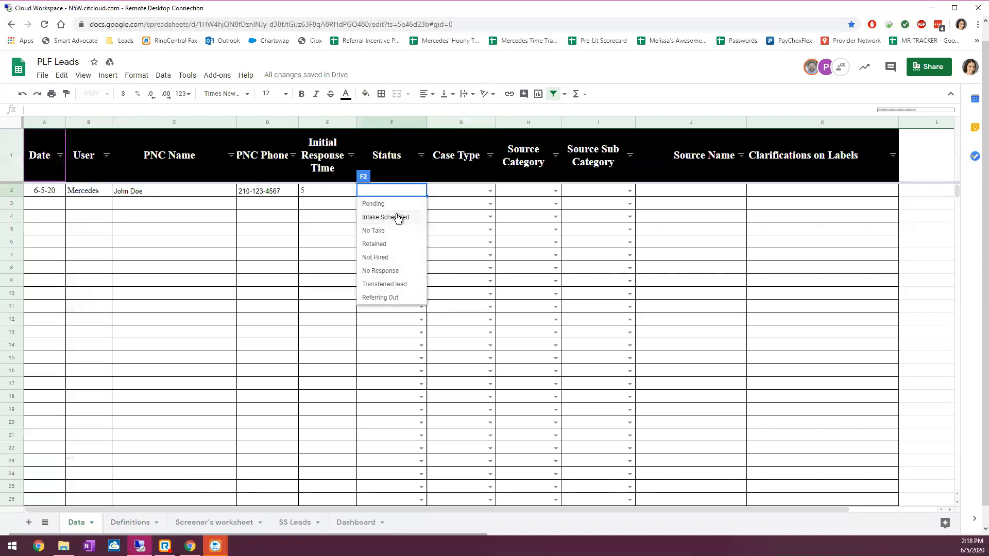
pyautogui.click(376, 205)
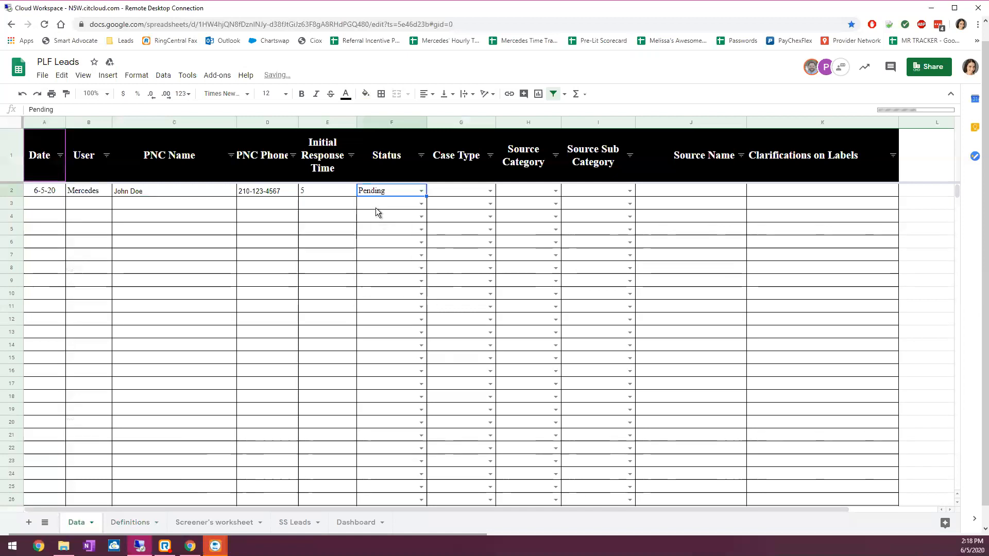
pyautogui.click(490, 190)
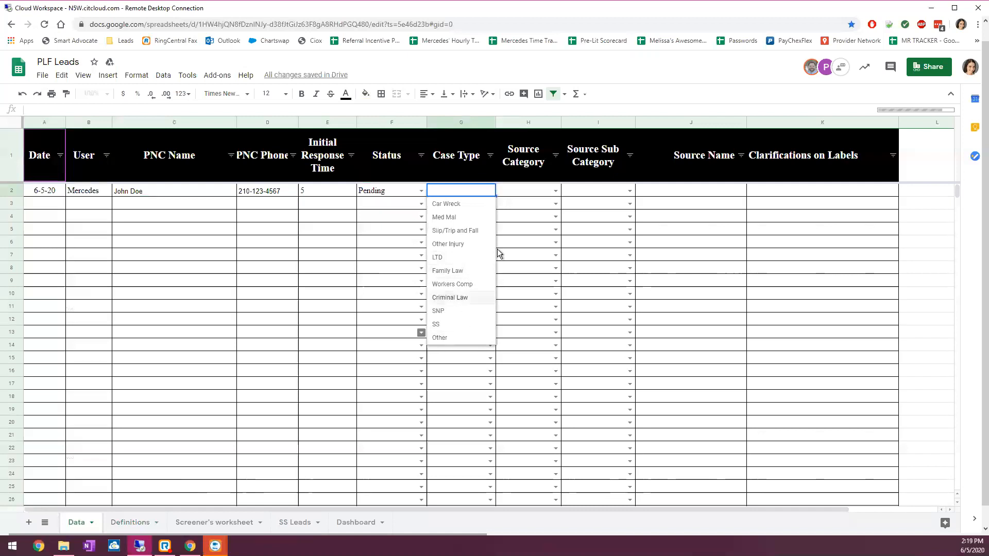
pyautogui.click(447, 208)
# Set the lead's source category to Repeat and display the available source sub categories
pyautogui.click(552, 194)
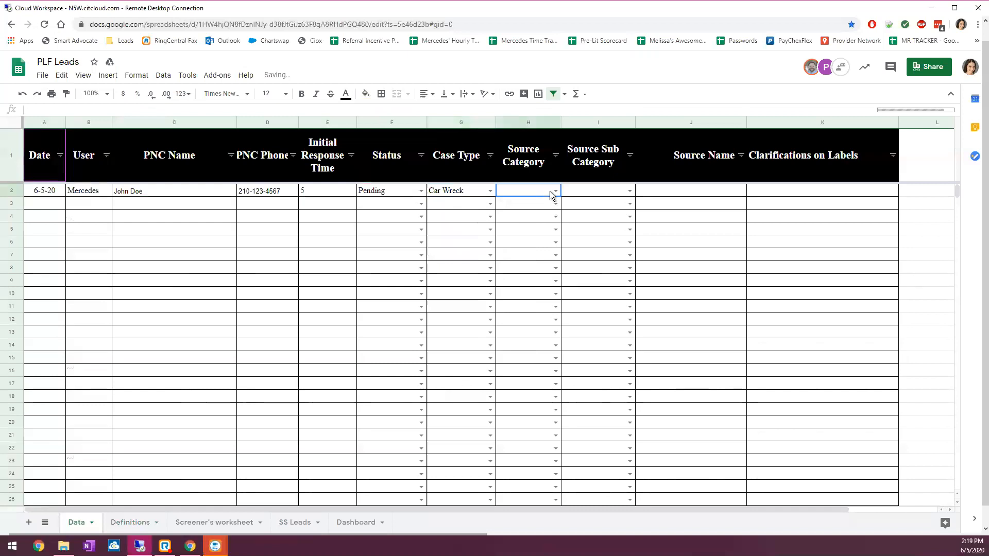
pyautogui.click(553, 191)
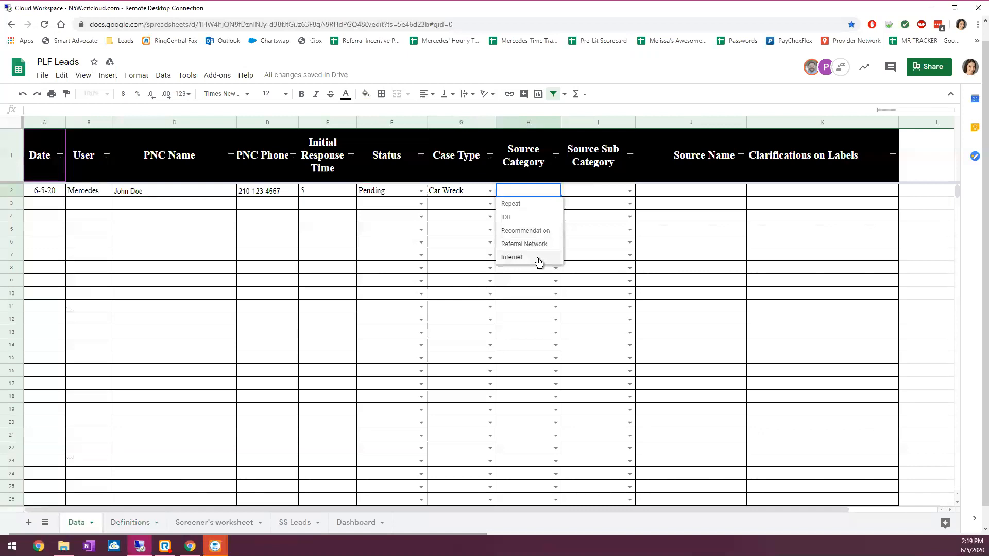
pyautogui.click(518, 206)
pyautogui.click(627, 192)
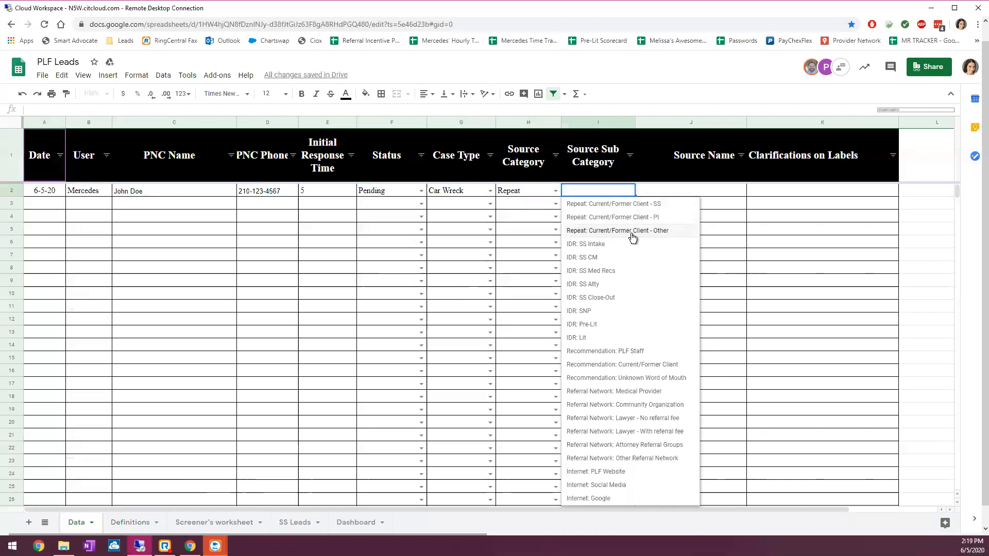
# Change the lead's source category to IDR and review the IDR options among the source sub categories
pyautogui.click(554, 192)
pyautogui.click(526, 222)
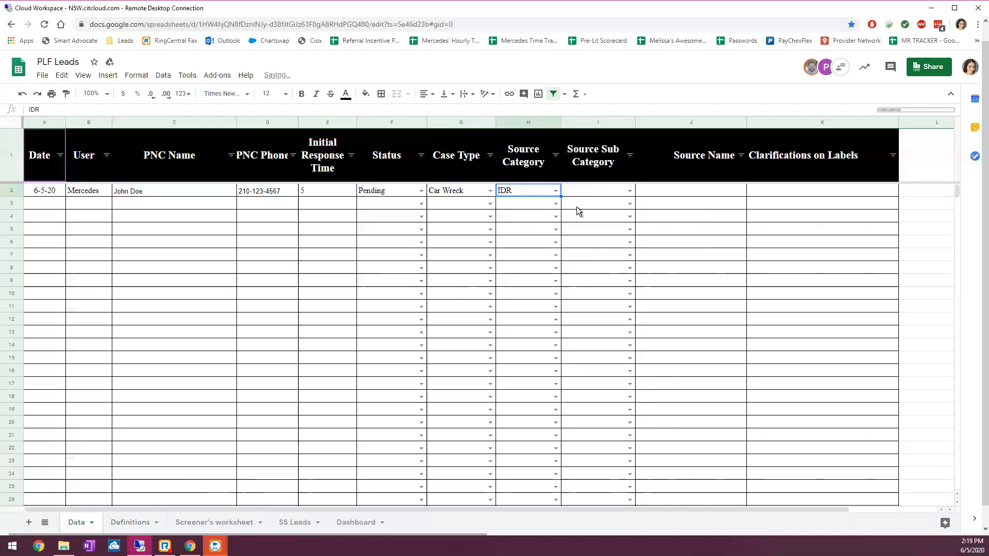
pyautogui.click(629, 191)
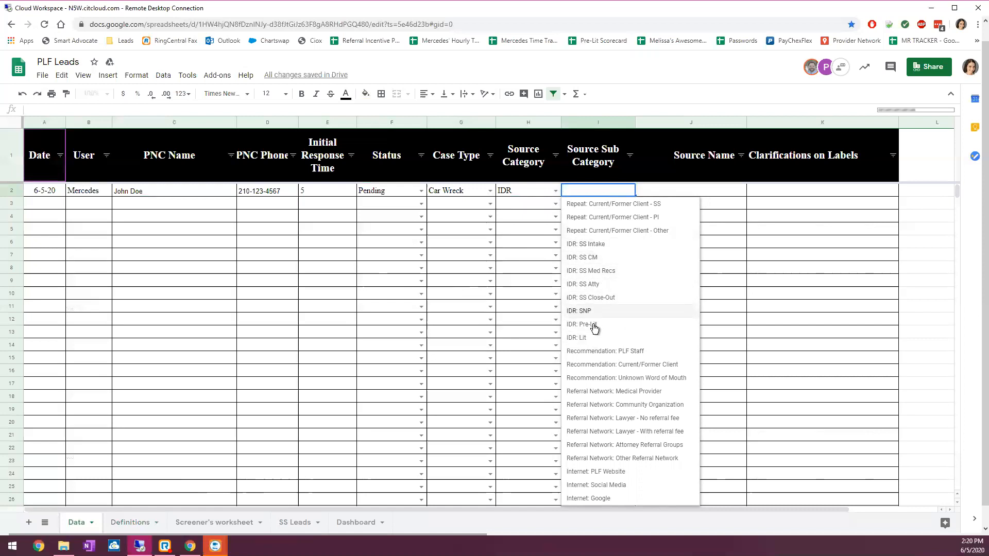
# Change the lead's source category to Recommendation and review the source sub categories offered for it
pyautogui.click(556, 190)
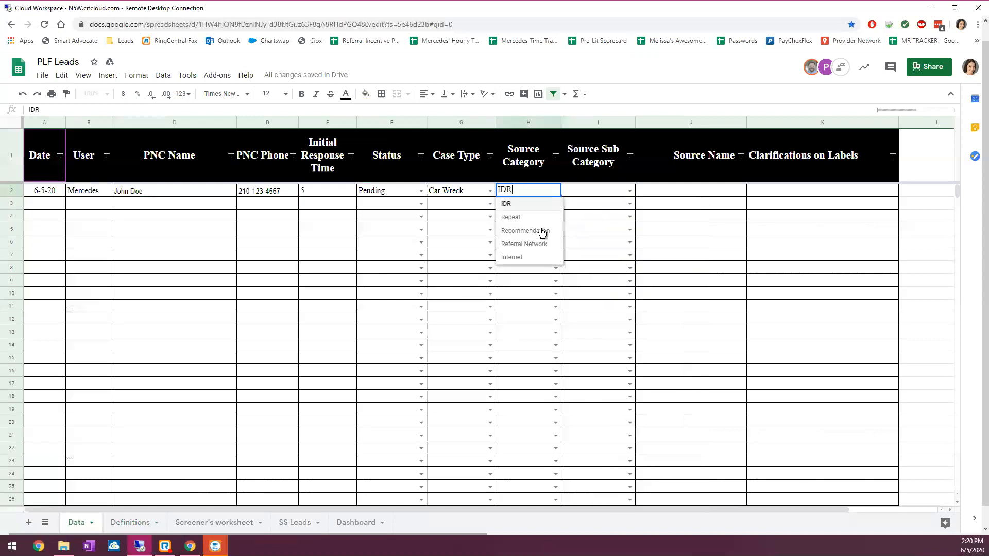
pyautogui.click(541, 236)
pyautogui.click(630, 190)
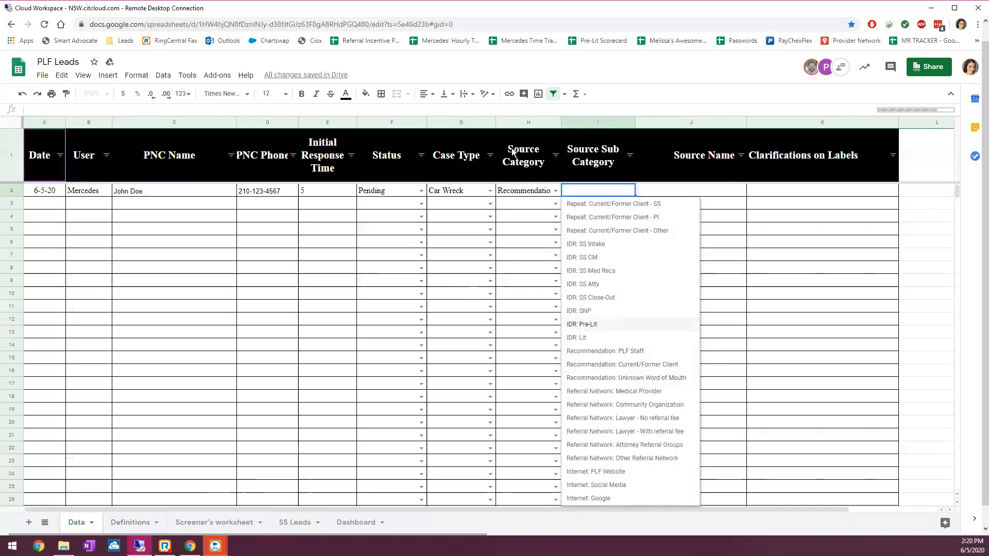
# Change the lead's source category to Referral Network and look through its source sub categories
pyautogui.click(555, 191)
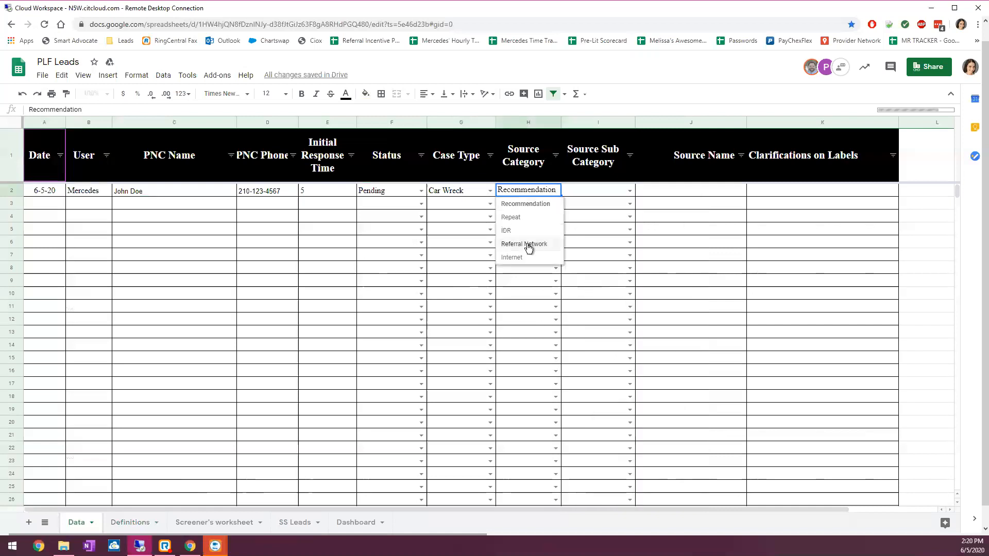
pyautogui.click(542, 248)
pyautogui.click(629, 191)
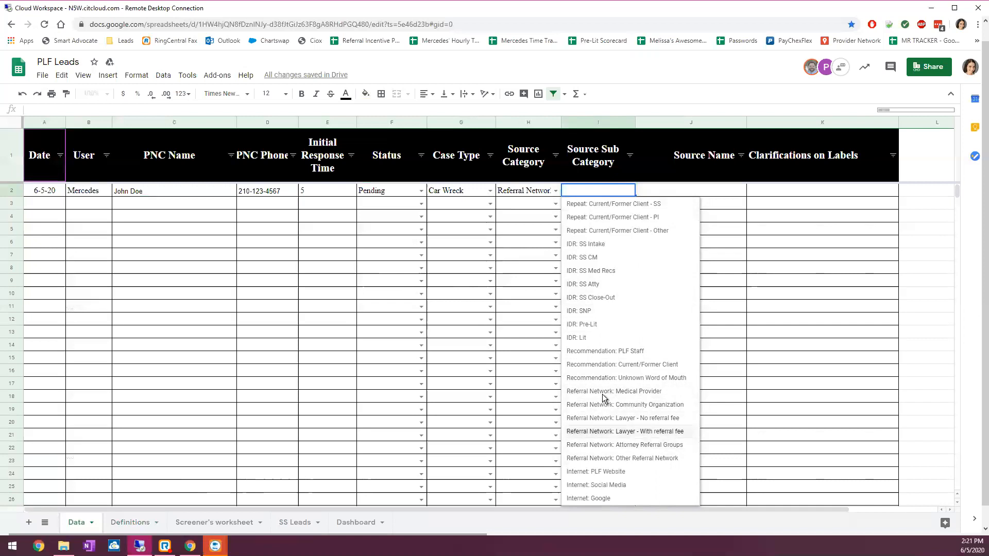
# Review the Referral Network definitions and examples on the Definitions sheet and return to the Data sheet
pyautogui.click(119, 521)
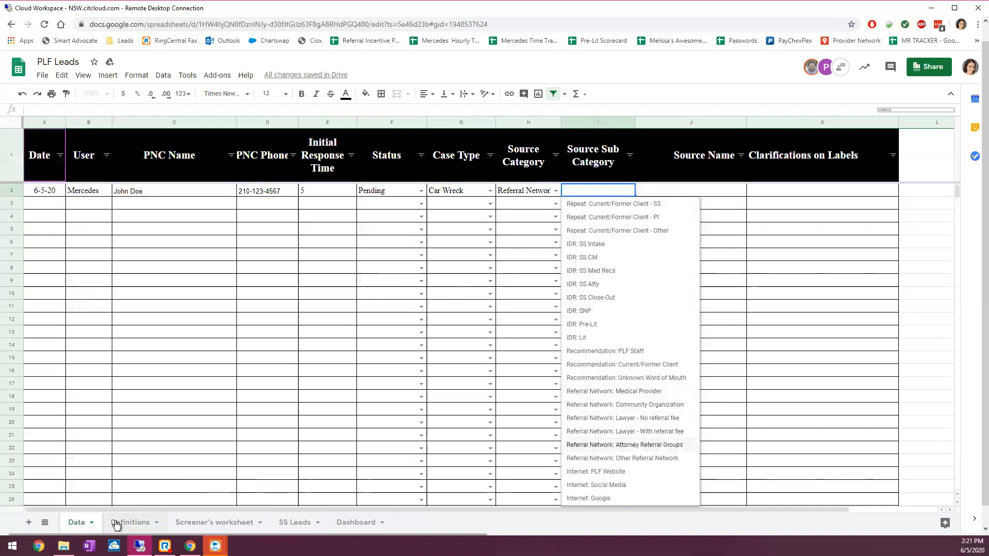
pyautogui.moveTo(76, 296); pyautogui.dragTo(592, 350)
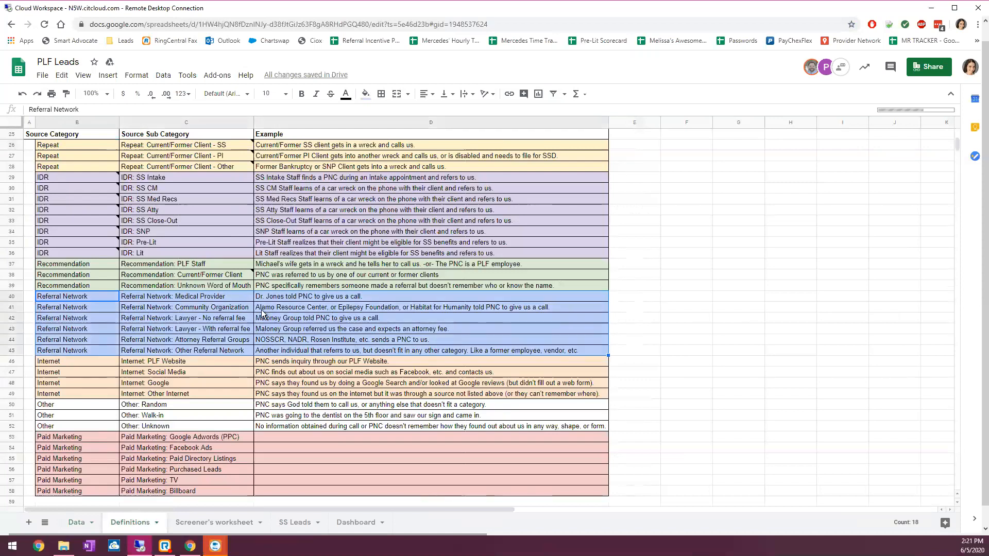
pyautogui.click(76, 522)
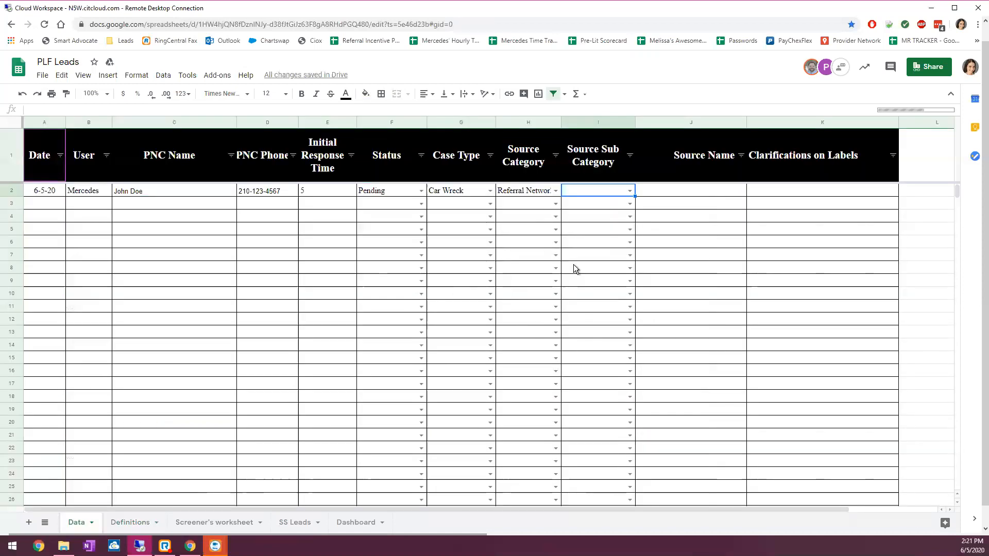
# Change the lead's source category to Internet and review the Internet options among the source sub categories
pyautogui.click(555, 191)
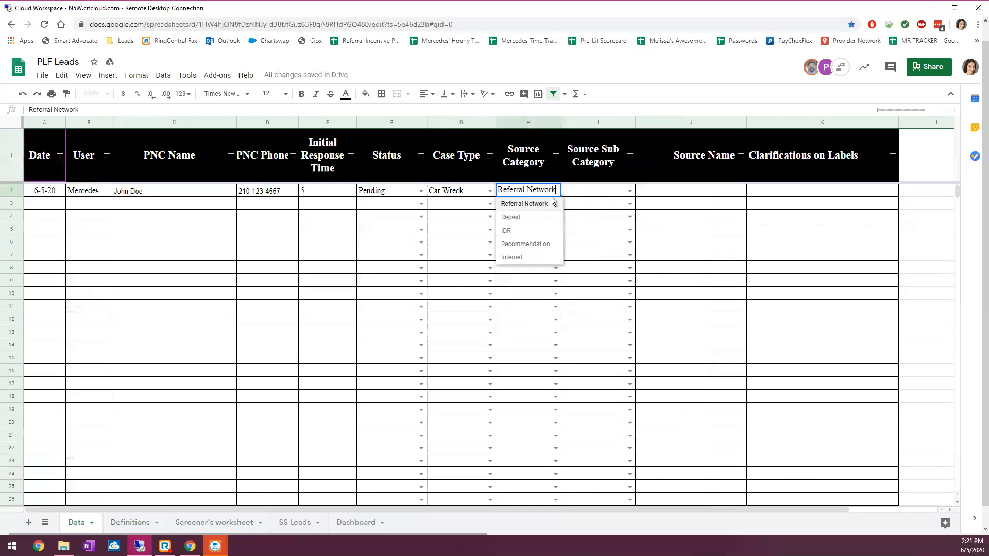
pyautogui.click(520, 257)
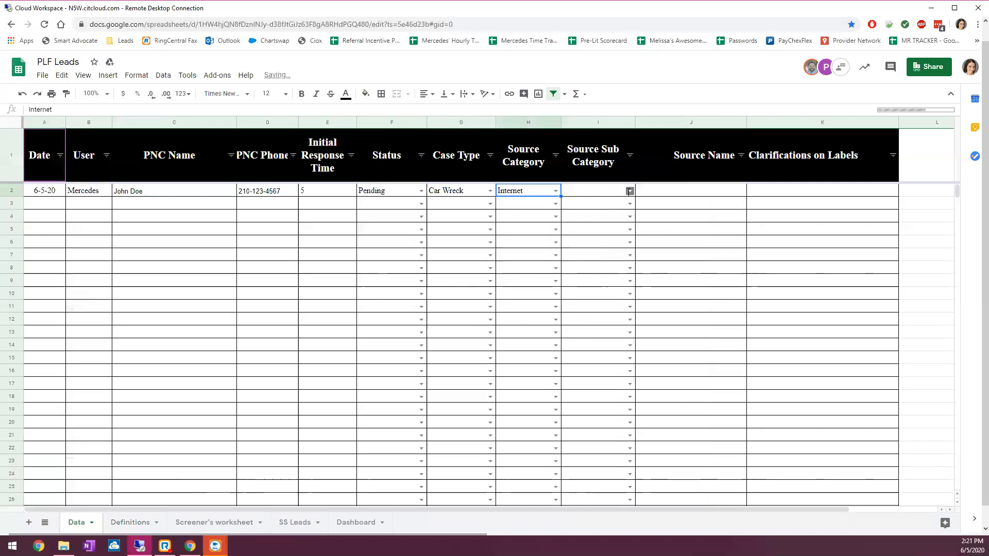
pyautogui.click(630, 191)
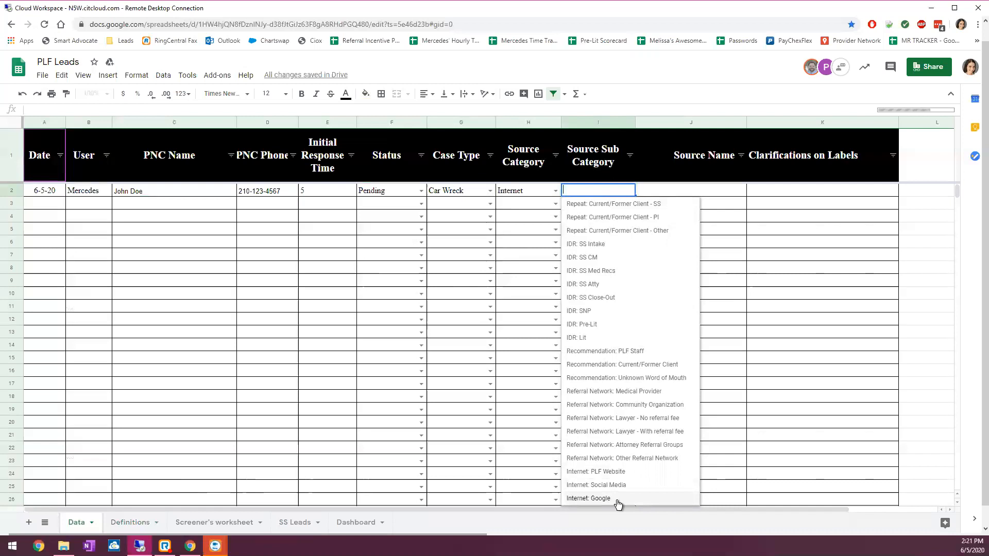
# Set the lead's source category to Repeat and its source sub category to Repeat: Current/Former Client - PI
pyautogui.doubleClick(549, 193)
pyautogui.click(526, 218)
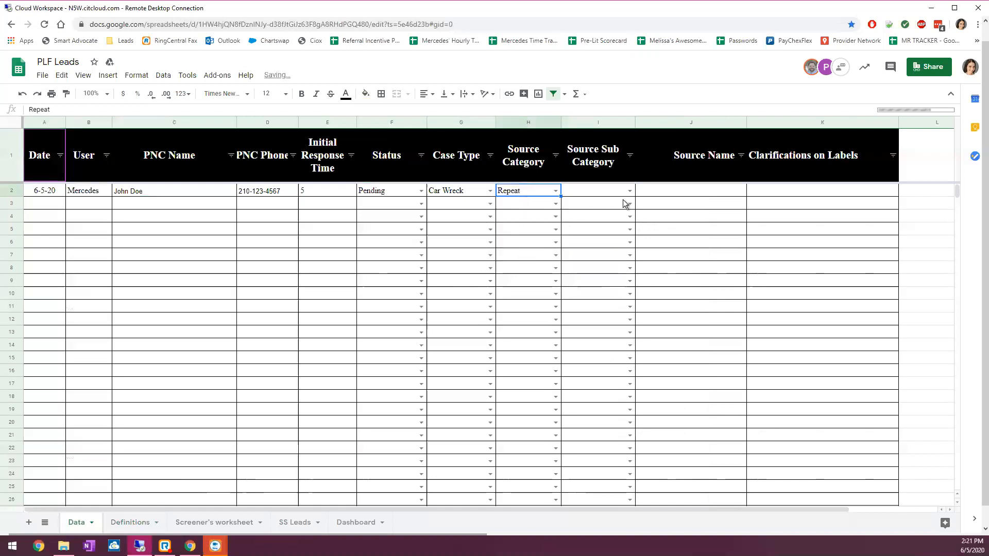
pyautogui.click(629, 191)
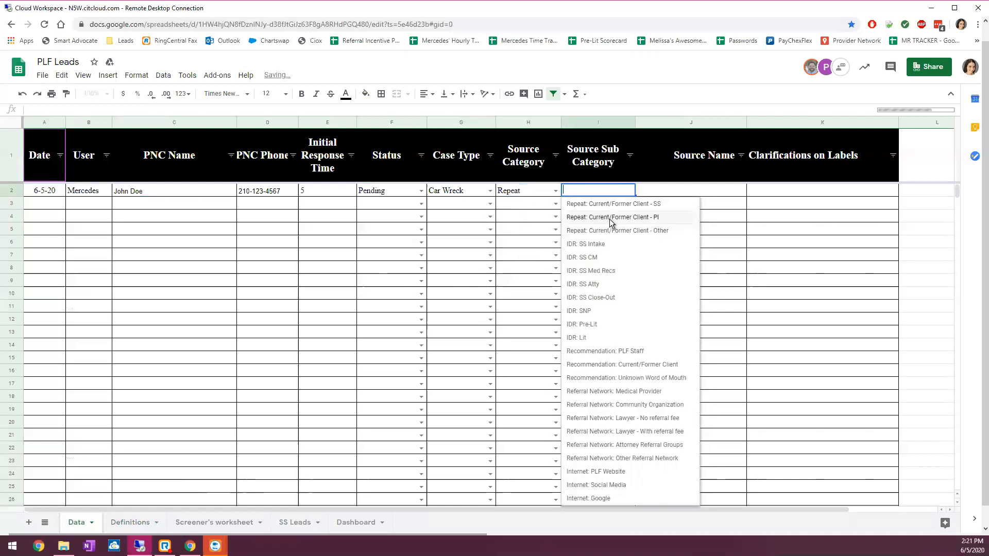
pyautogui.click(636, 221)
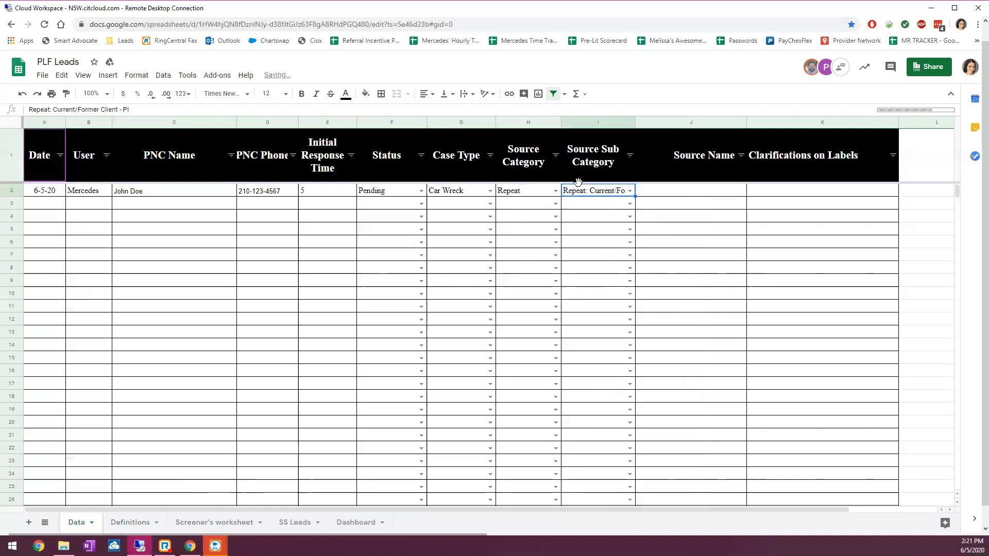
pyautogui.click(709, 195)
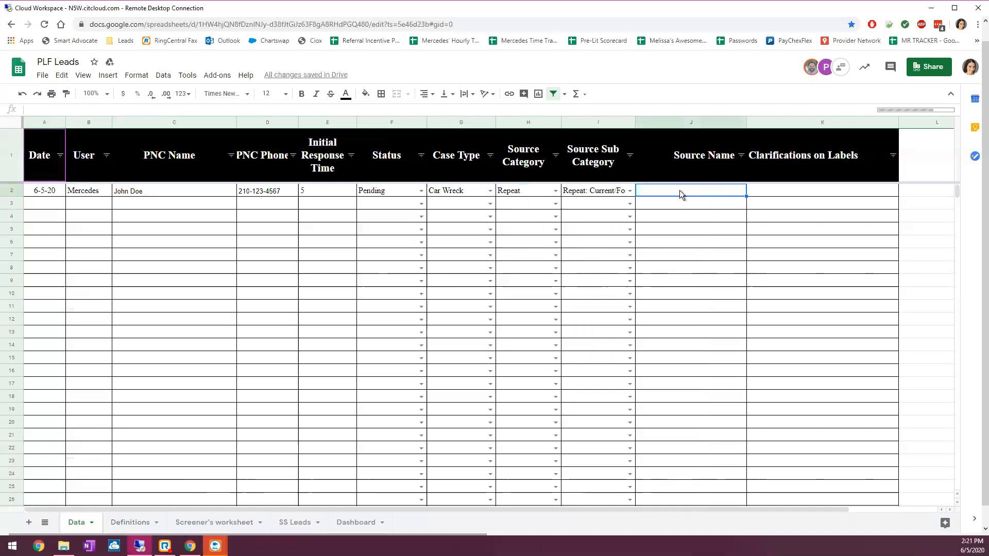
# Set the lead's source category to IDR and its source sub category to IDR: SS Med Recs
pyautogui.click(555, 190)
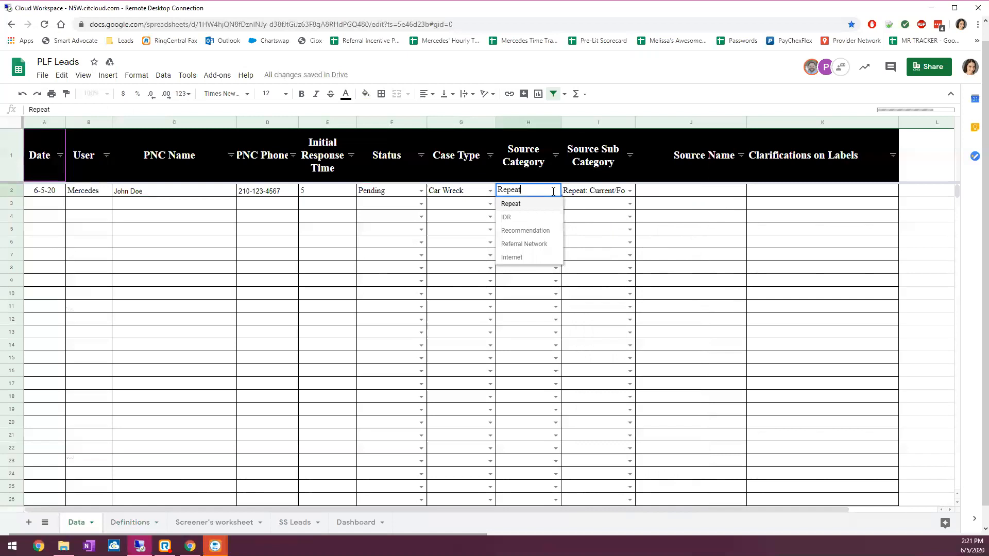
pyautogui.click(506, 218)
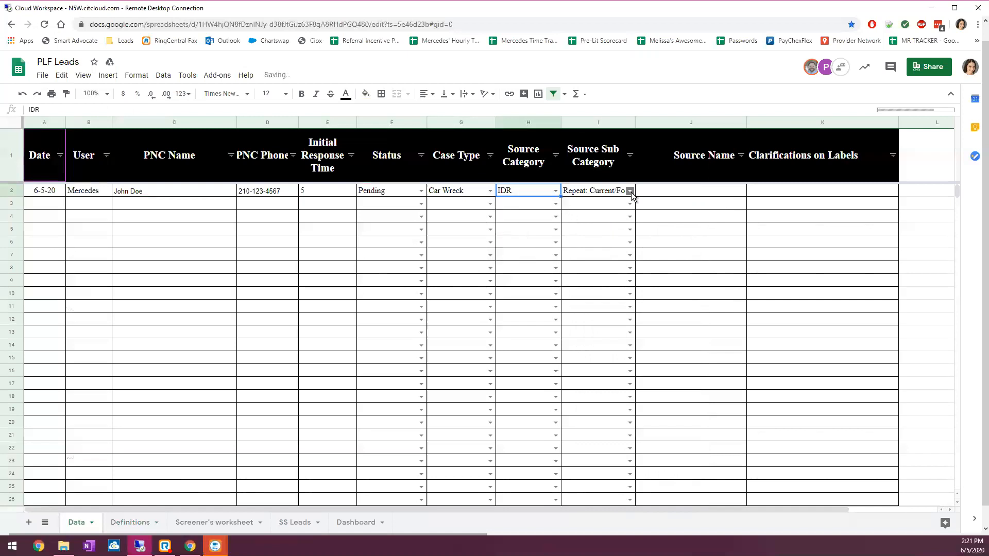
pyautogui.click(630, 190)
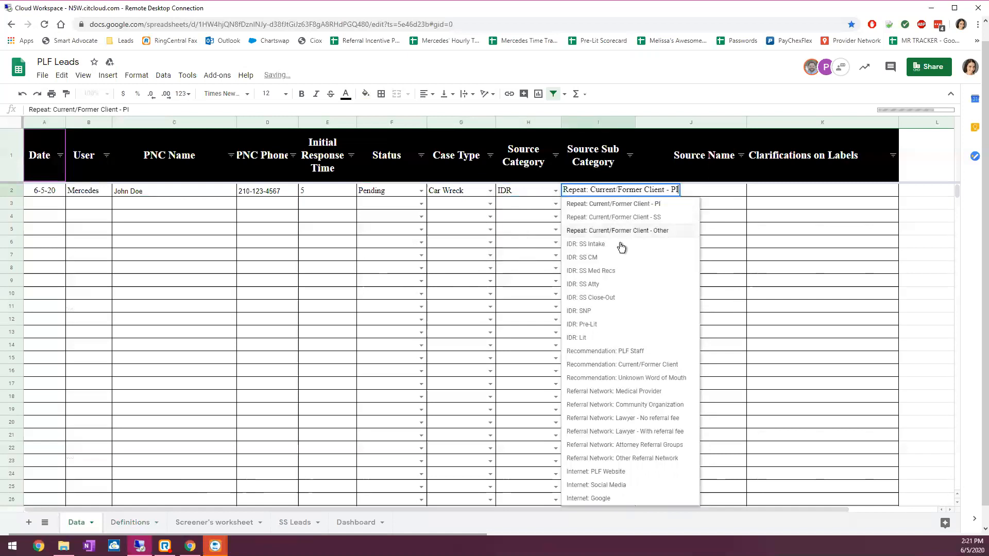
pyautogui.click(594, 272)
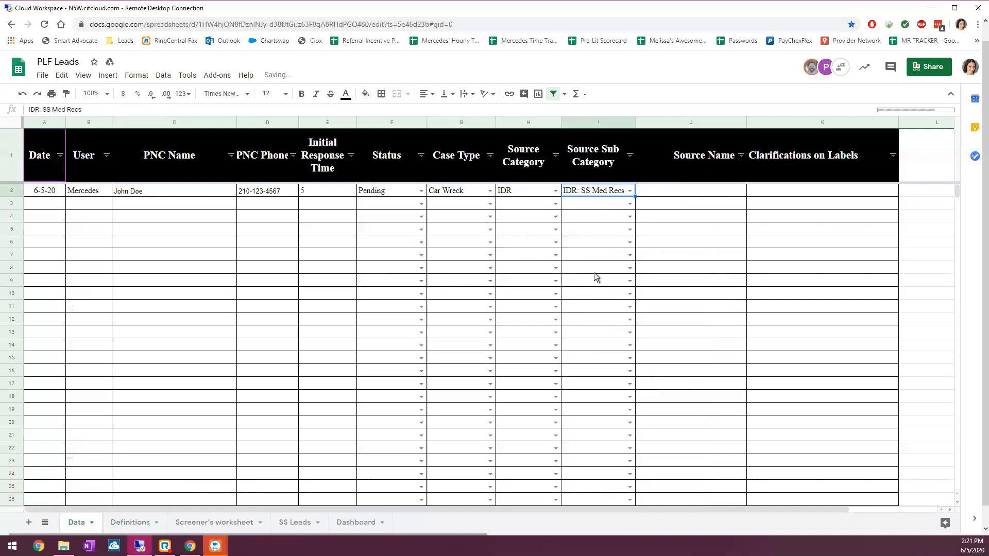
# Enter the referring person's full name as the lead's source name
pyautogui.click(700, 192)
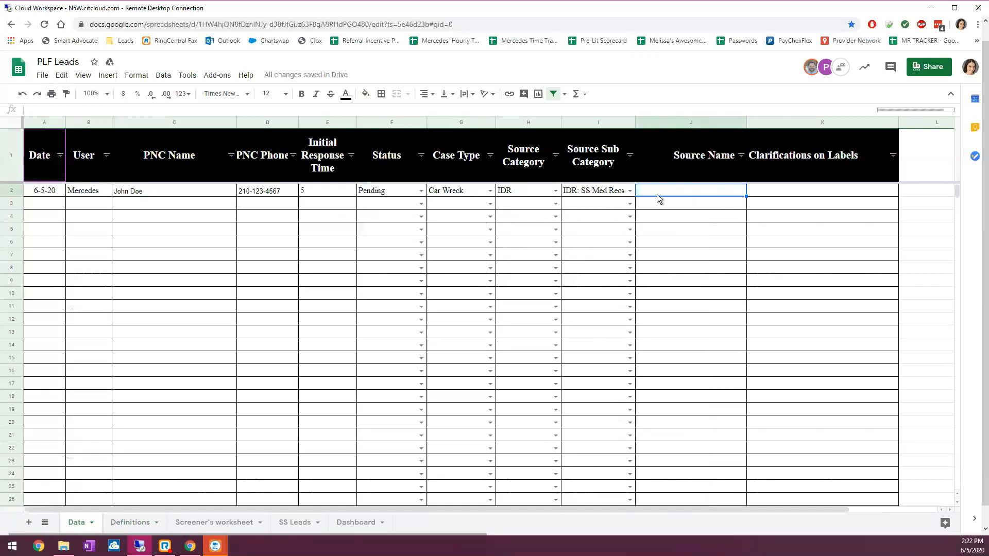
pyautogui.write('Jane Doe')
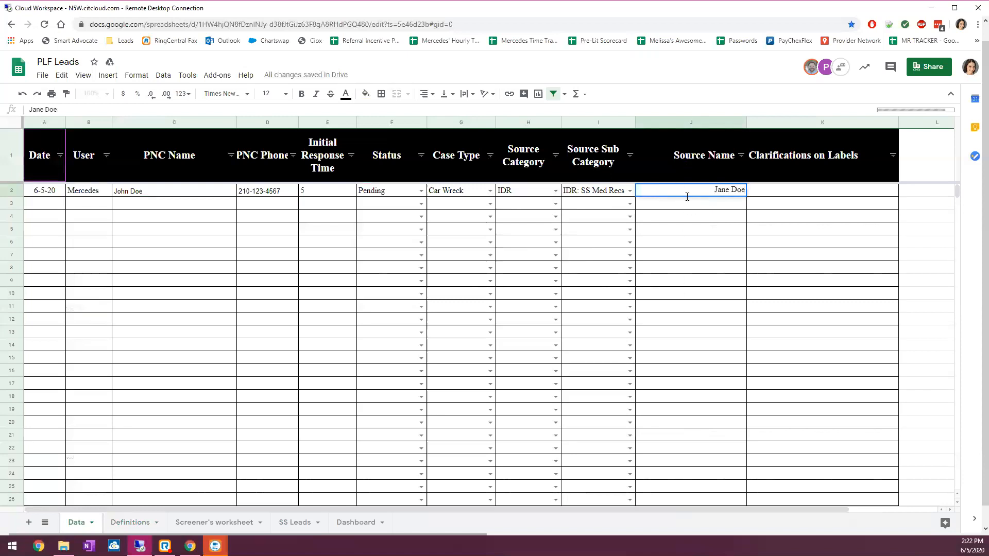
pyautogui.press('Return')
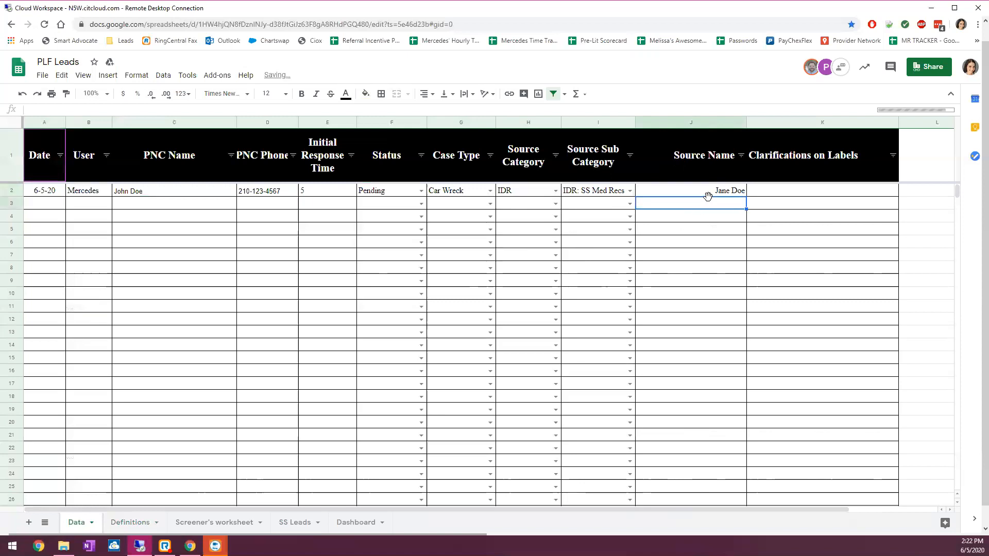
pyautogui.click(696, 192)
# Set the lead's source category to Recommendation and its source sub category to Recommendation: Current/Former Client
pyautogui.click(557, 192)
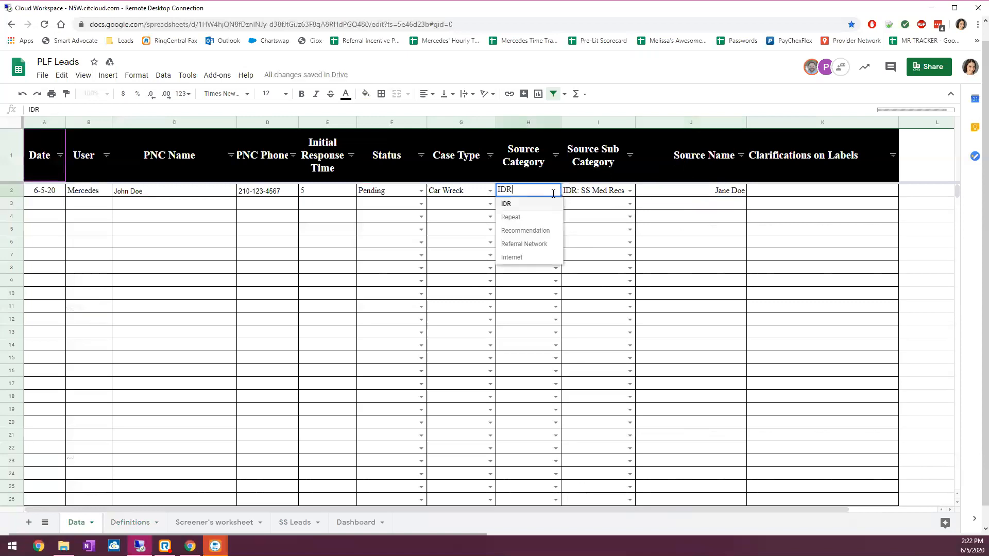
pyautogui.press('Return')
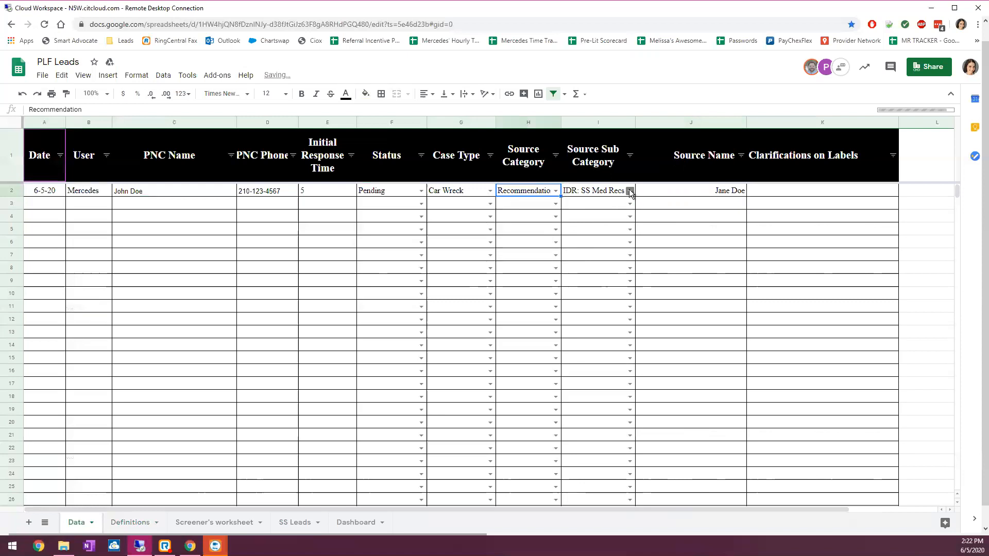
pyautogui.click(630, 190)
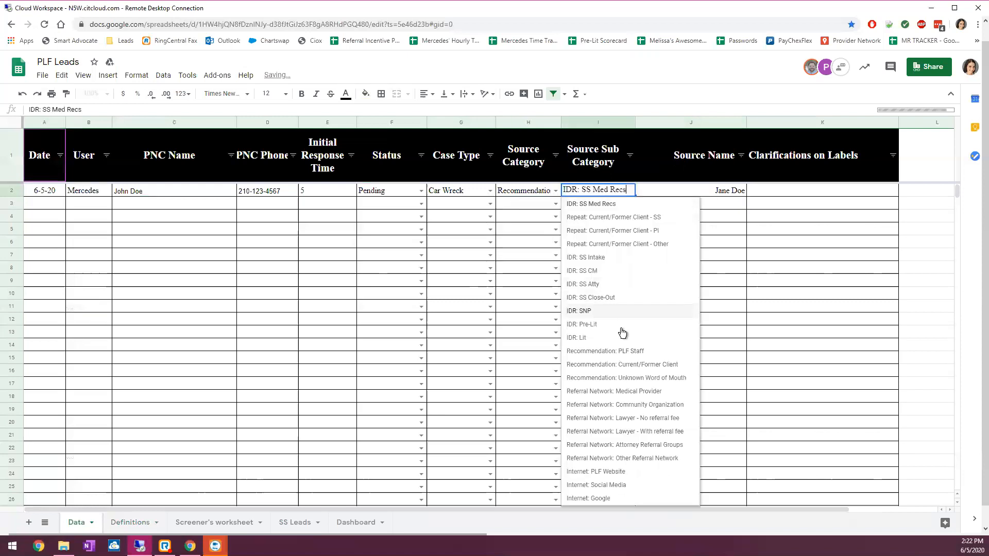
pyautogui.click(636, 364)
pyautogui.click(724, 190)
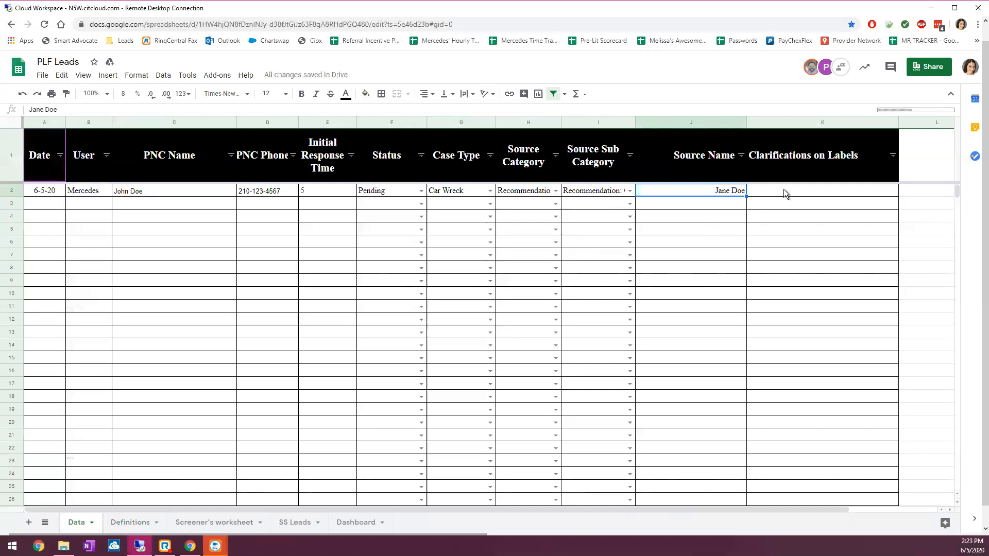
# Change the lead's case type to Other
pyautogui.click(804, 193)
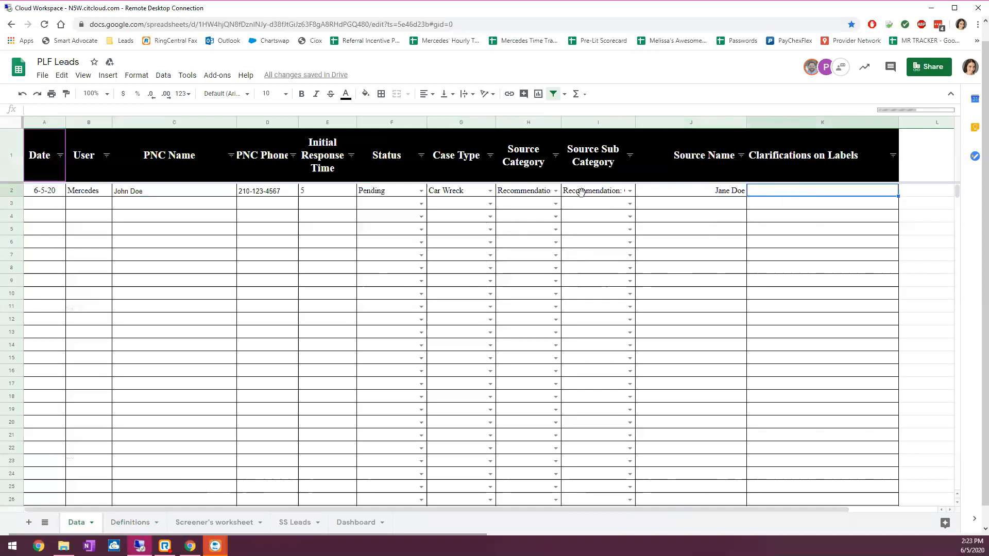
pyautogui.click(490, 190)
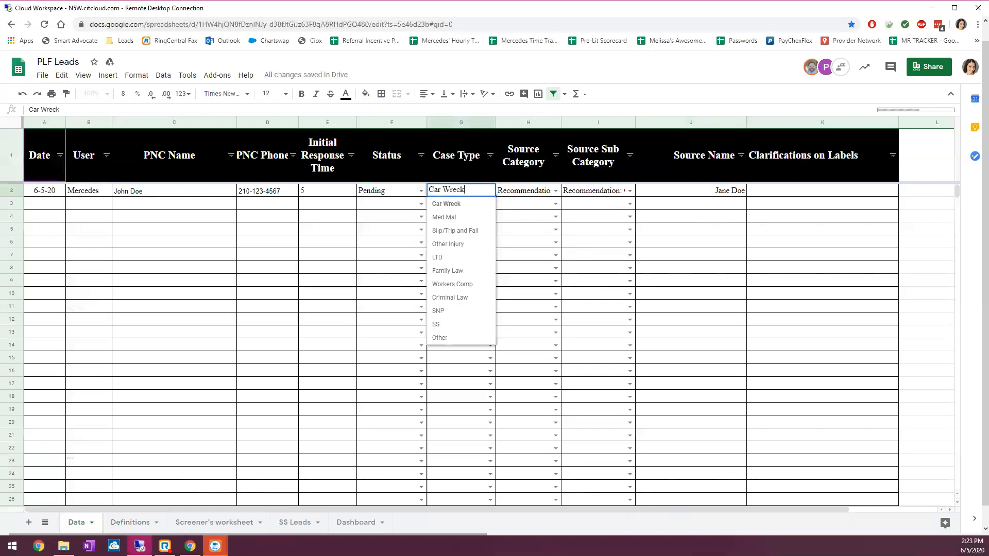
pyautogui.click(449, 339)
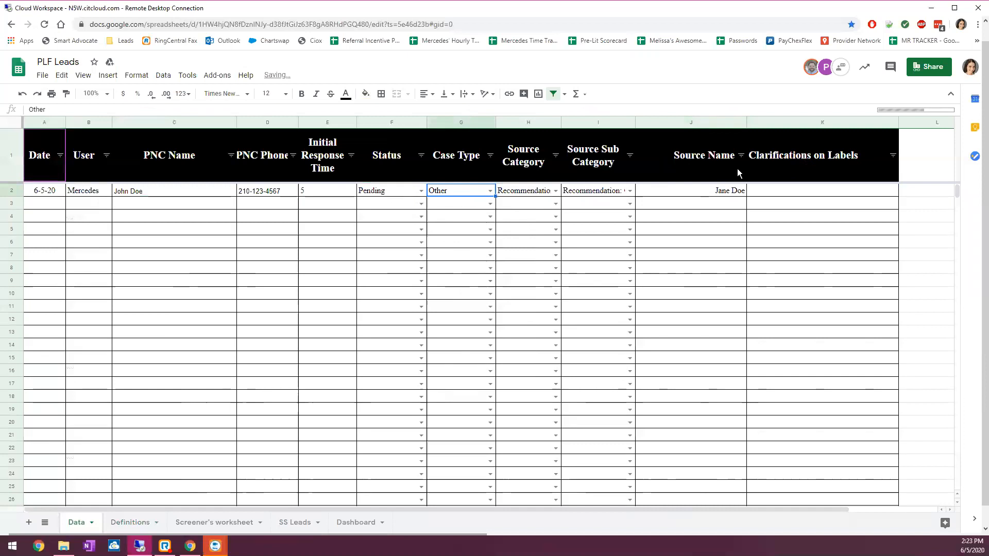
# Enter "Land lord issue" under Clarifications on Labels for the lead in row 2
pyautogui.click(788, 189)
pyautogui.write('Land ')
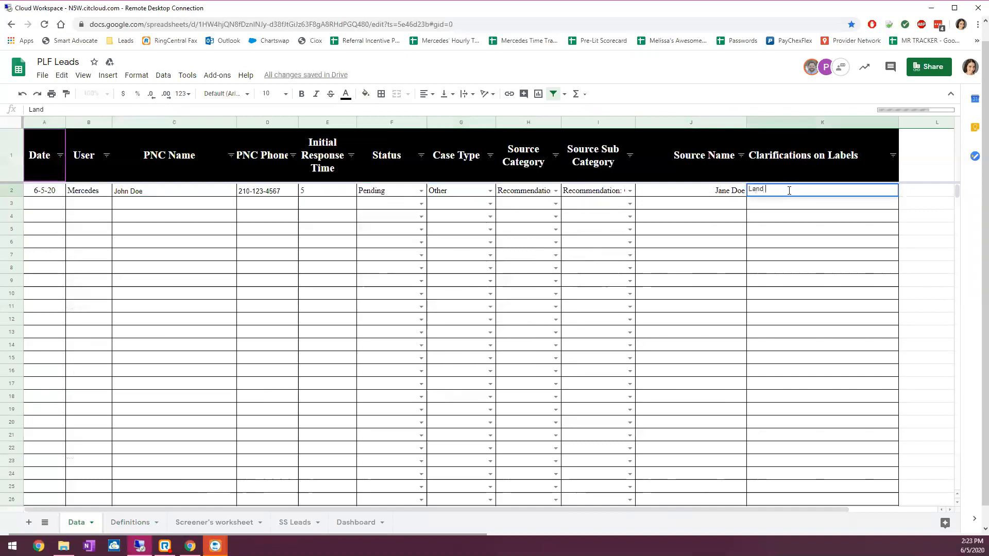
pyautogui.write('lord issue')
pyautogui.click(792, 203)
# Review every entry in the lead's row from Date through Clarifications on Labels, ending at the next row's Date cell
pyautogui.moveTo(42, 190); pyautogui.dragTo(751, 206)
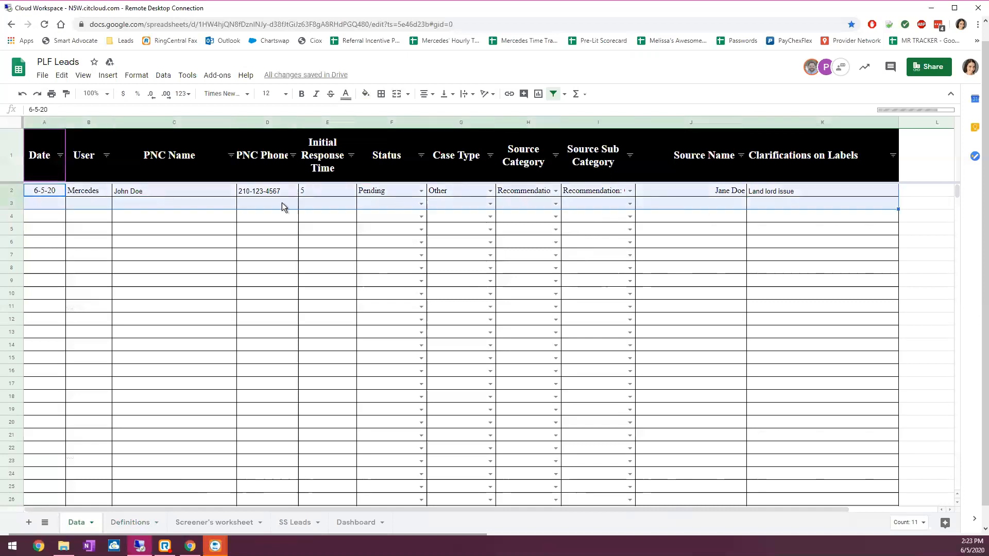
pyautogui.click(82, 191)
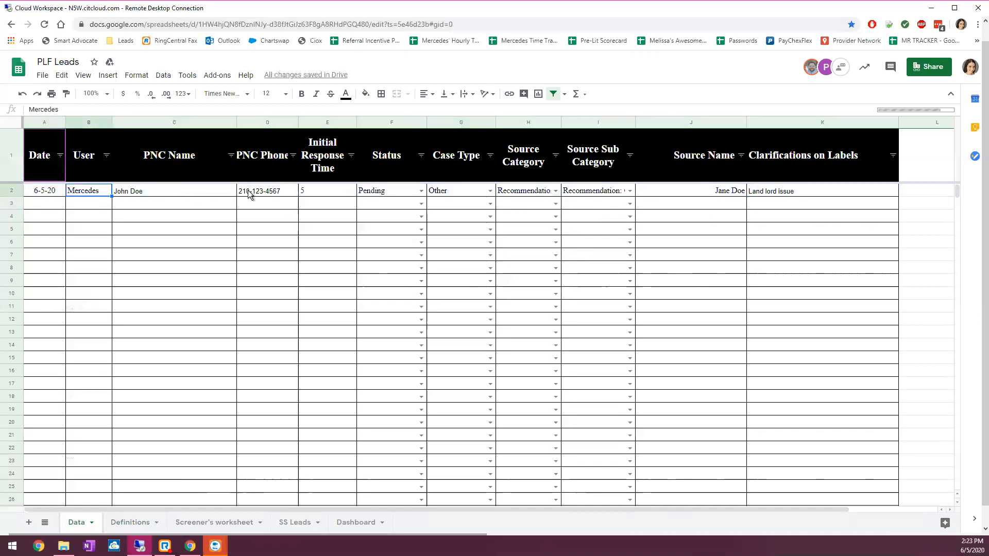
pyautogui.click(316, 198)
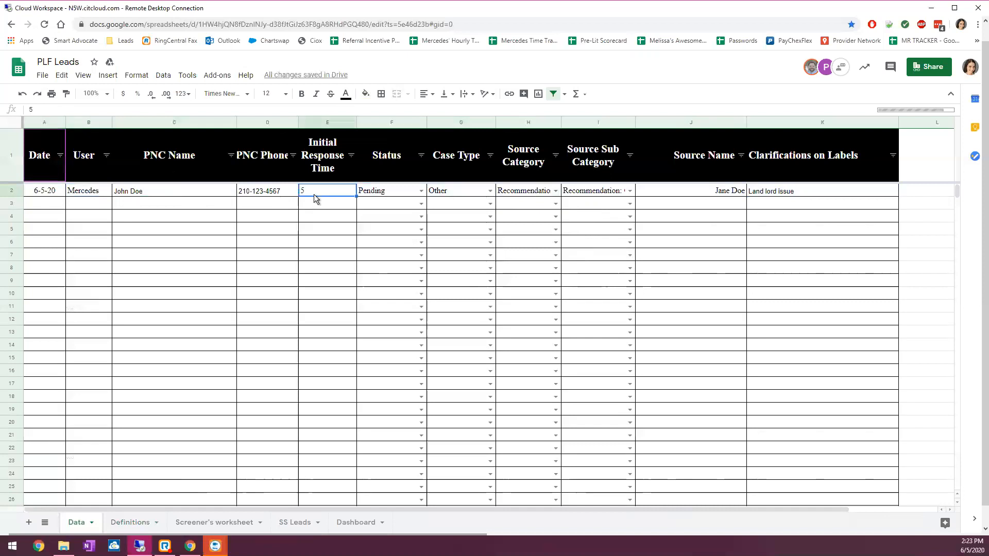
pyautogui.click(378, 191)
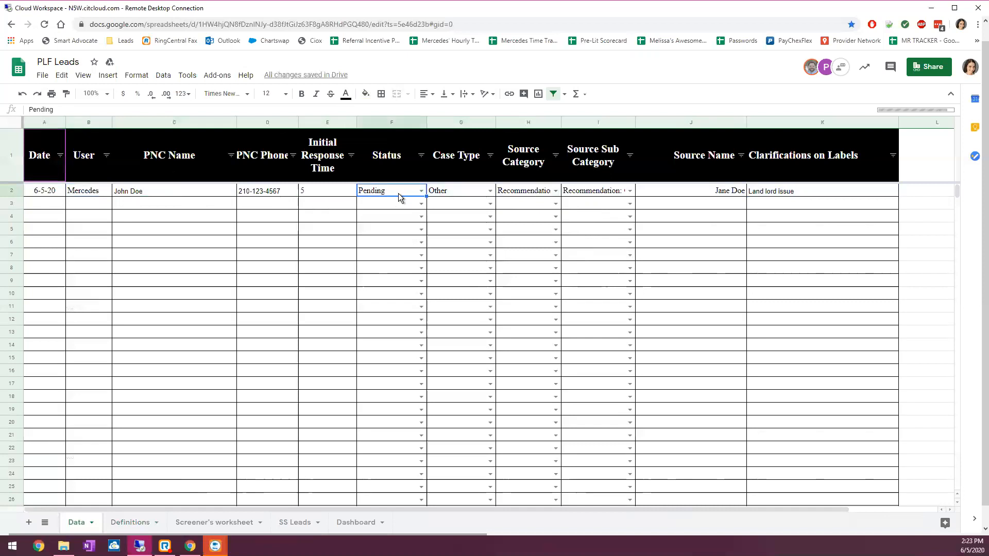
pyautogui.click(455, 190)
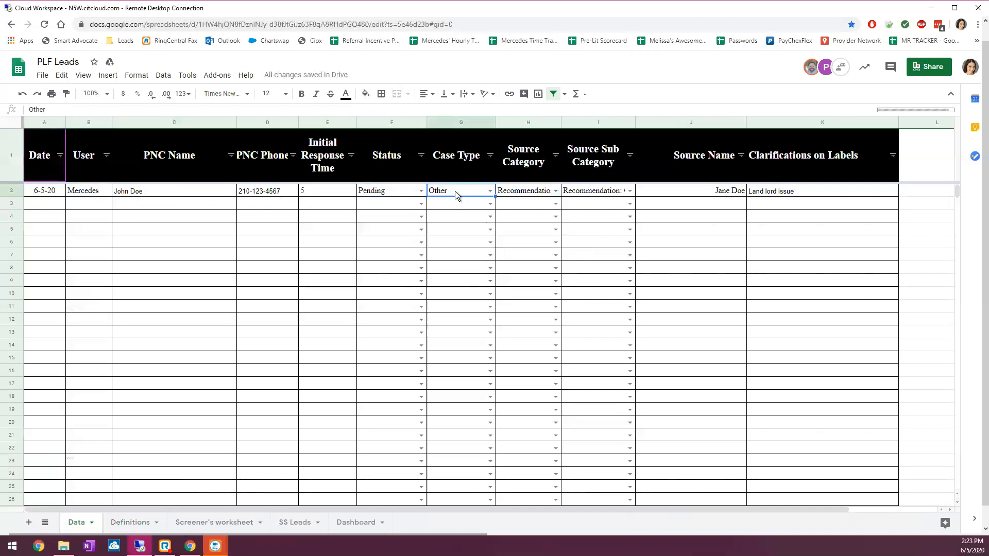
pyautogui.click(586, 188)
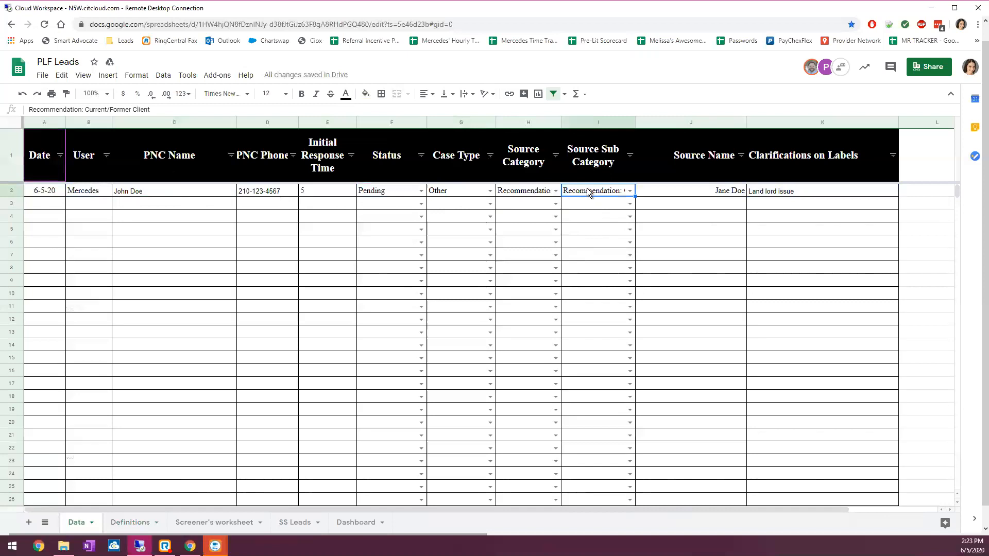
pyautogui.click(727, 194)
pyautogui.click(758, 196)
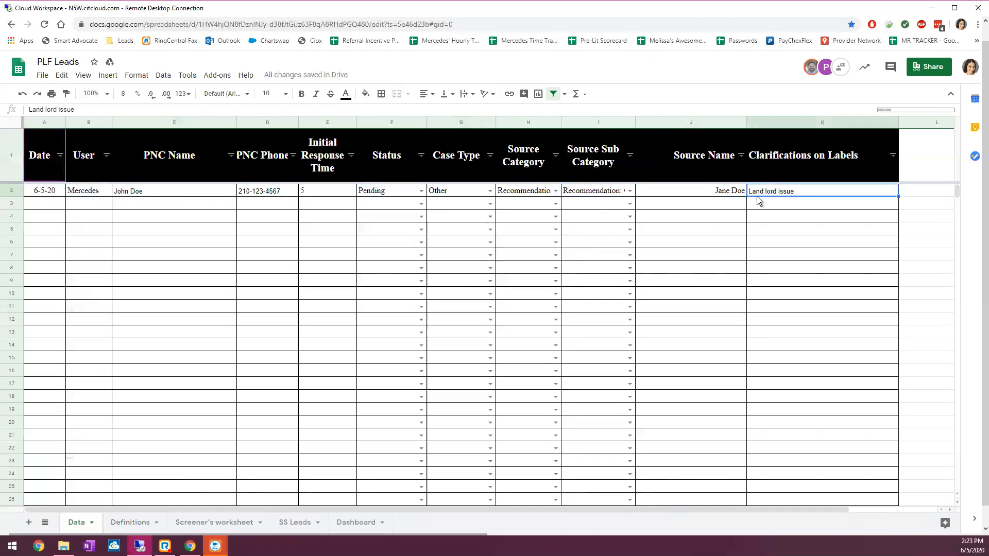
pyautogui.moveTo(797, 190); pyautogui.dragTo(57, 187)
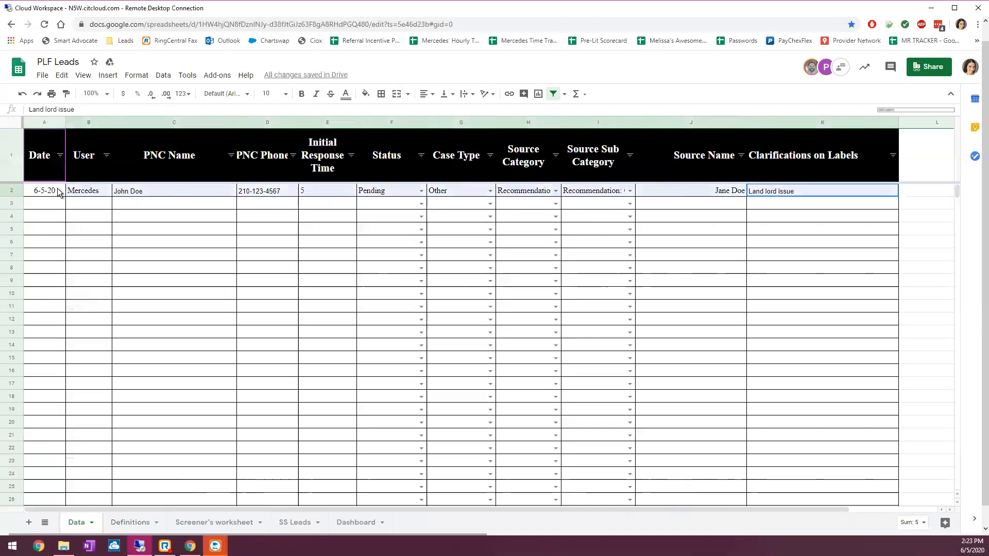
pyautogui.click(57, 188)
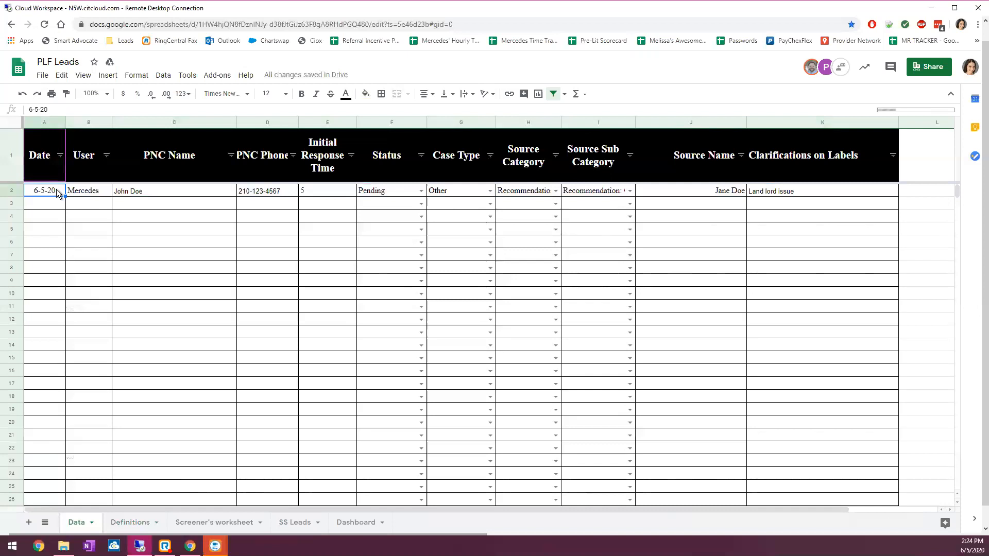
pyautogui.moveTo(57, 190); pyautogui.dragTo(777, 194)
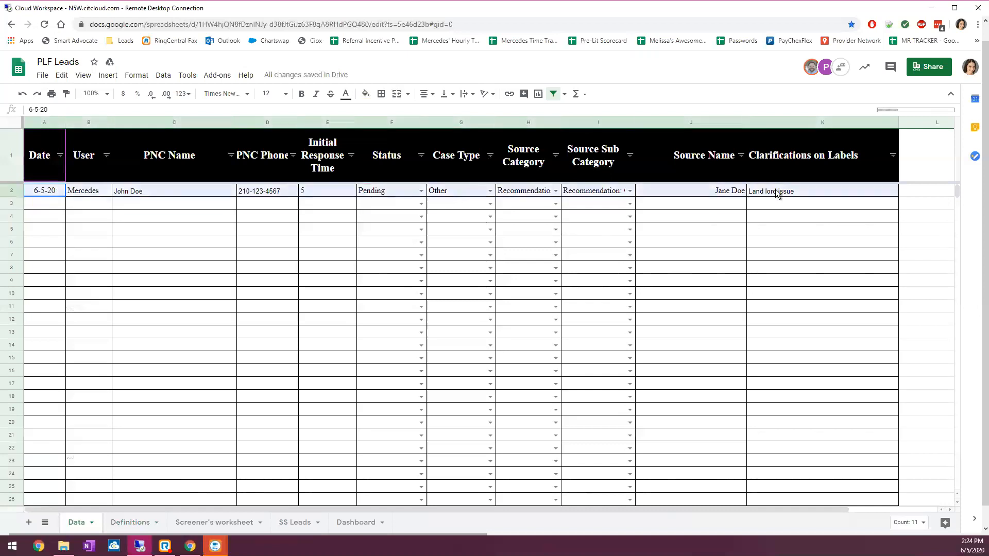
pyautogui.click(41, 203)
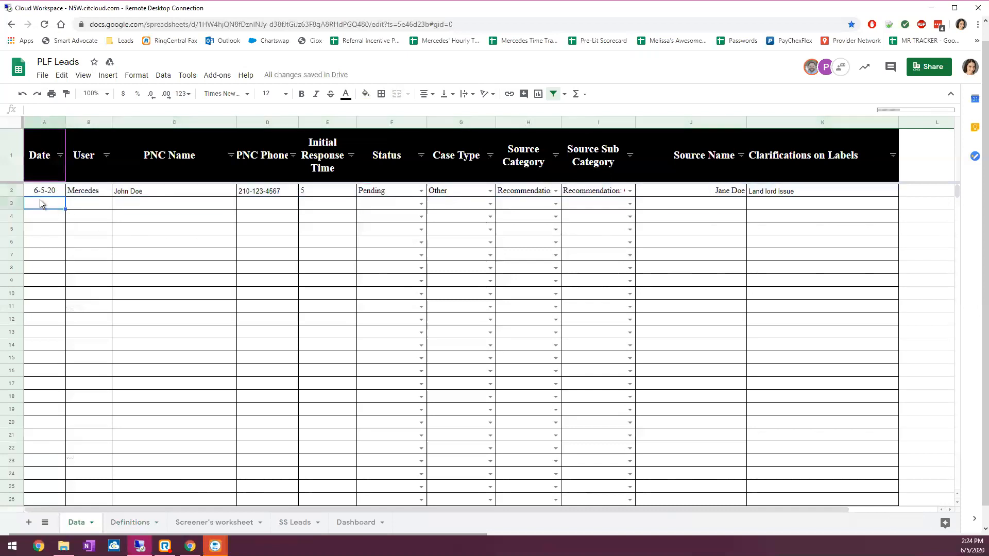